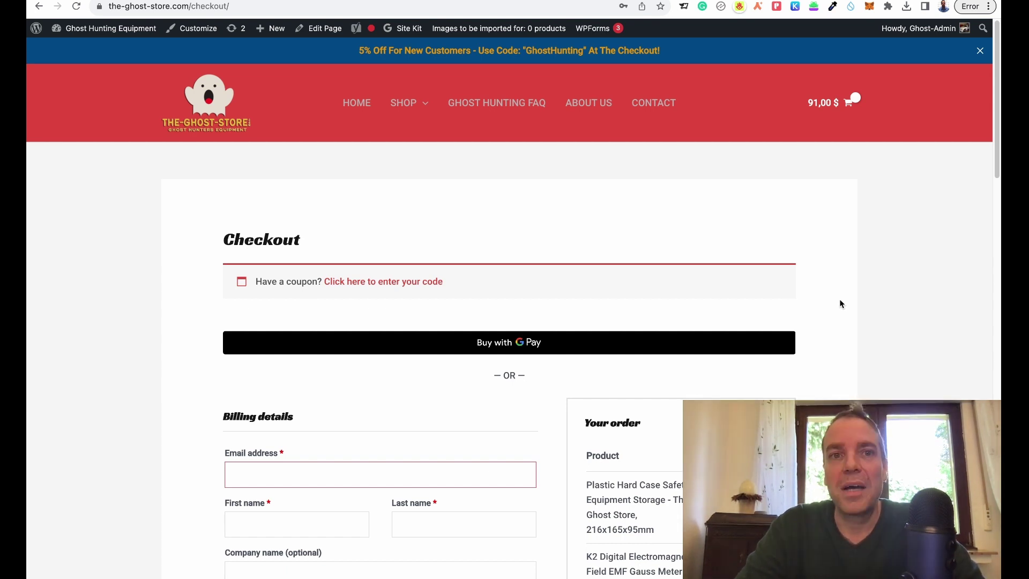
# Review the store's existing checkout page, including the billing details form and the order summary
pyautogui.scroll(-3, 840, 299)
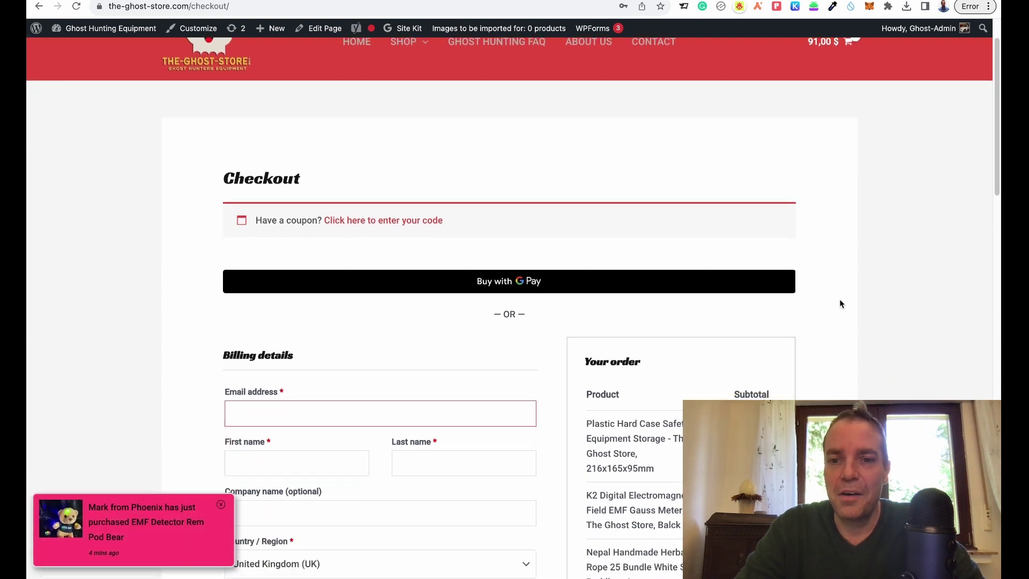
pyautogui.scroll(-2, 847, 284)
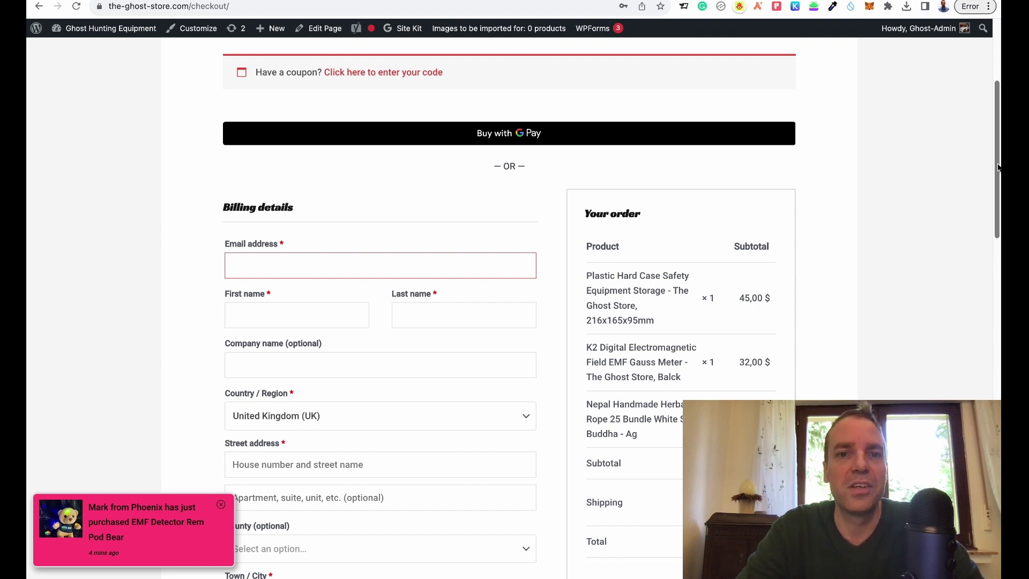
pyautogui.moveTo(998, 168); pyautogui.dragTo(990, 206)
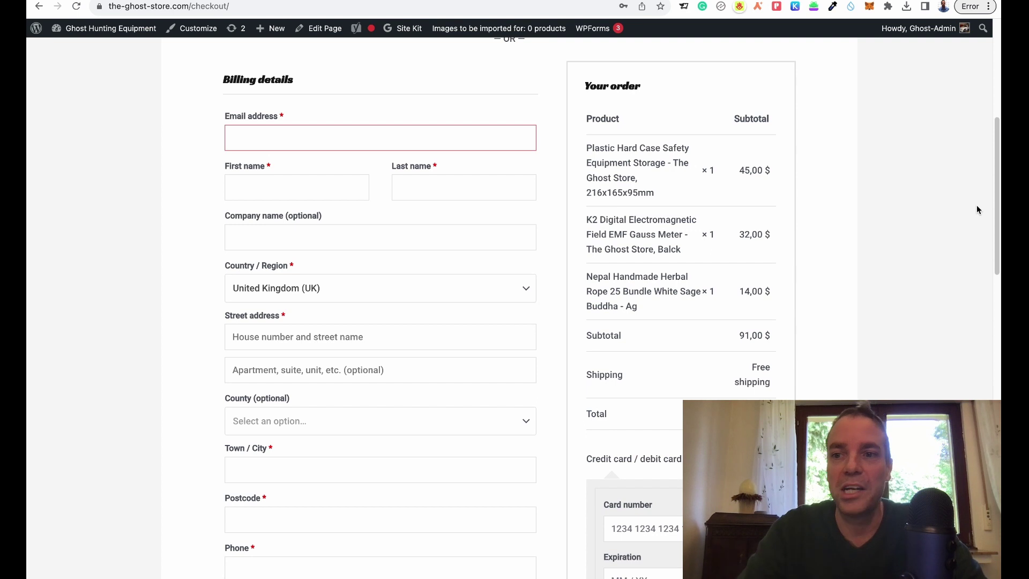
pyautogui.moveTo(998, 220); pyautogui.dragTo(993, 151)
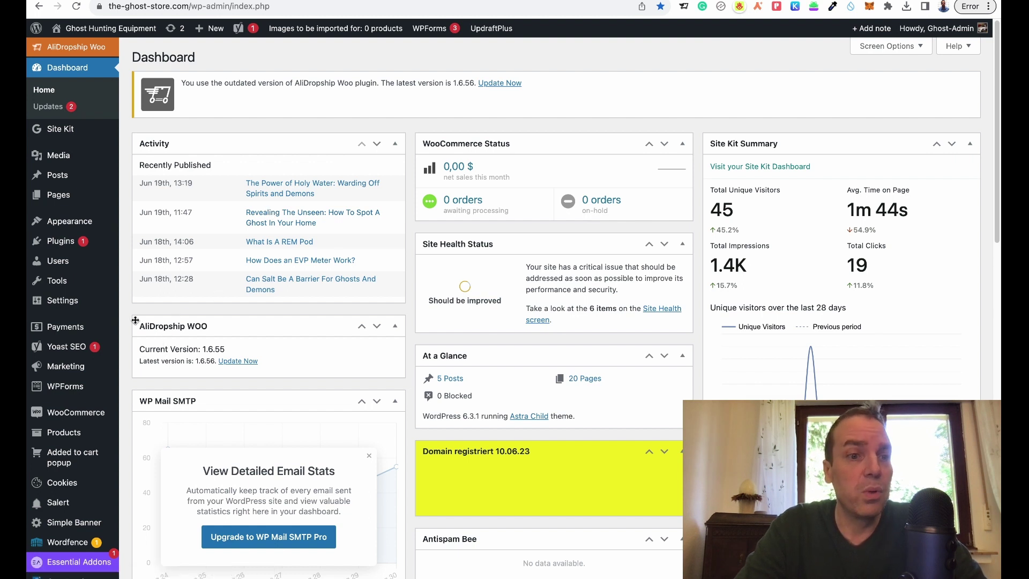
# Search the plugin directory for "cartflows", then install and activate WooCommerce Checkout & Funnel Builder by CartFlows
pyautogui.moveTo(67, 244)
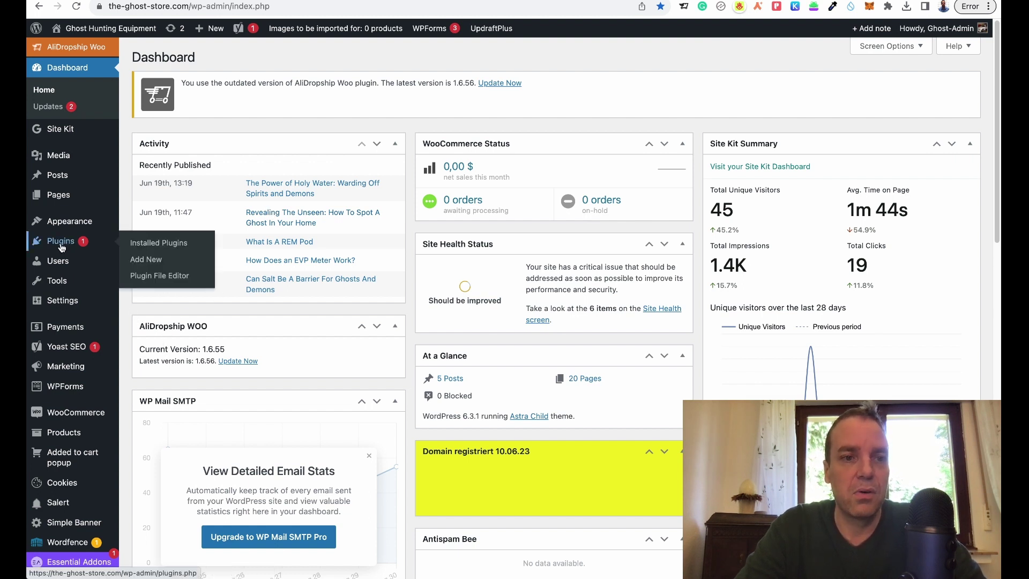
pyautogui.click(146, 262)
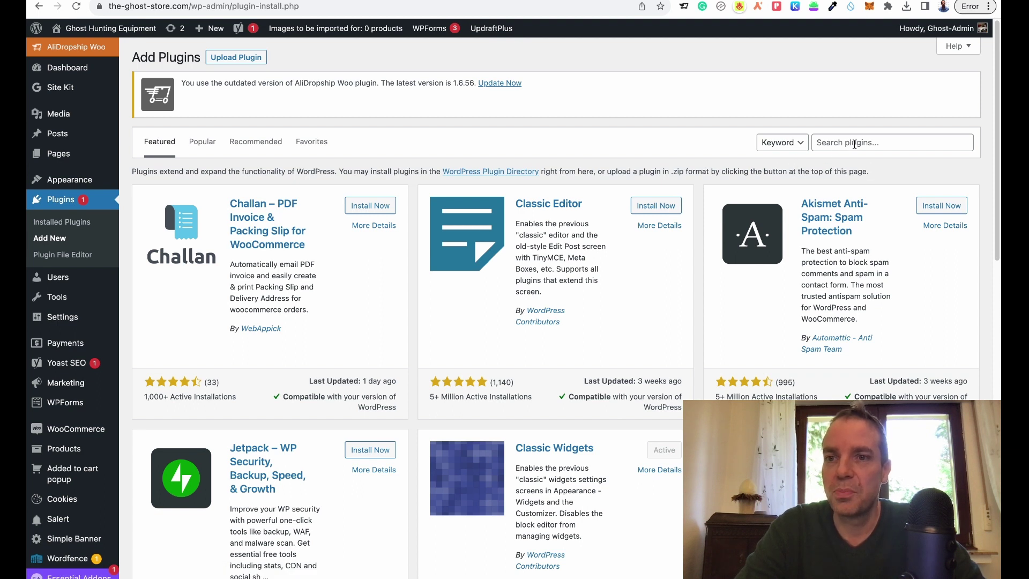
pyautogui.click(855, 144)
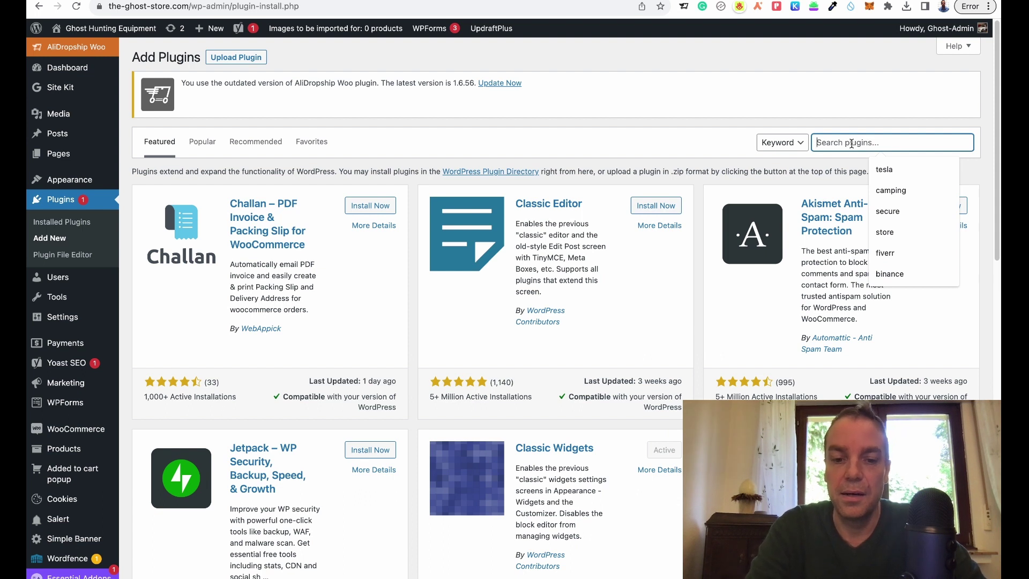
pyautogui.write('cartflows')
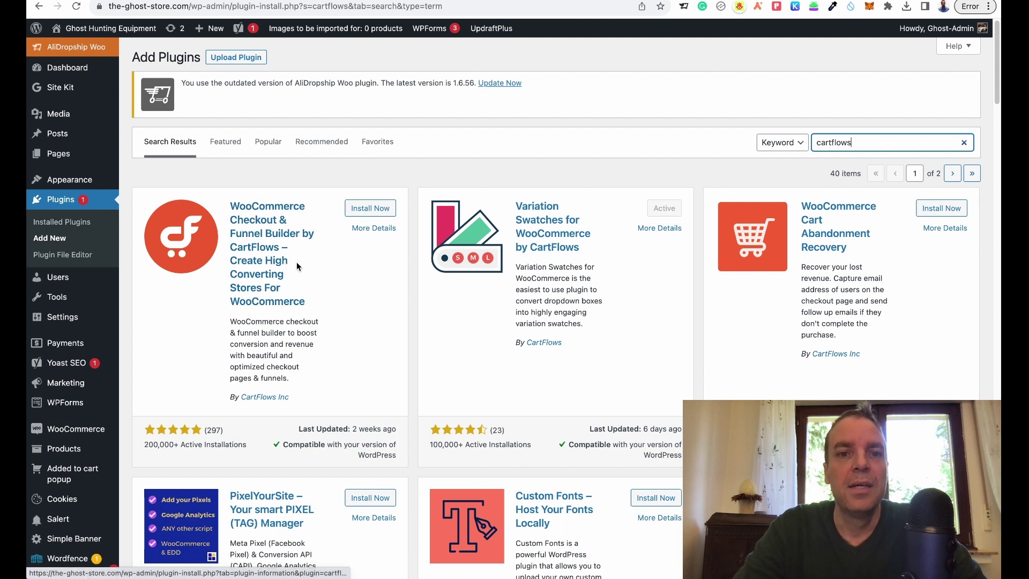
pyautogui.click(379, 213)
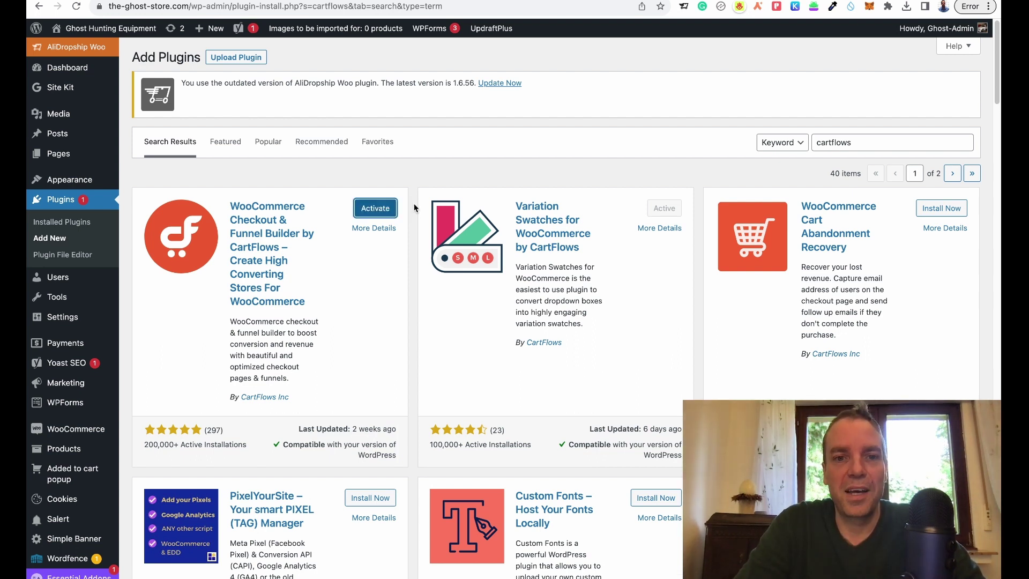
pyautogui.click(380, 213)
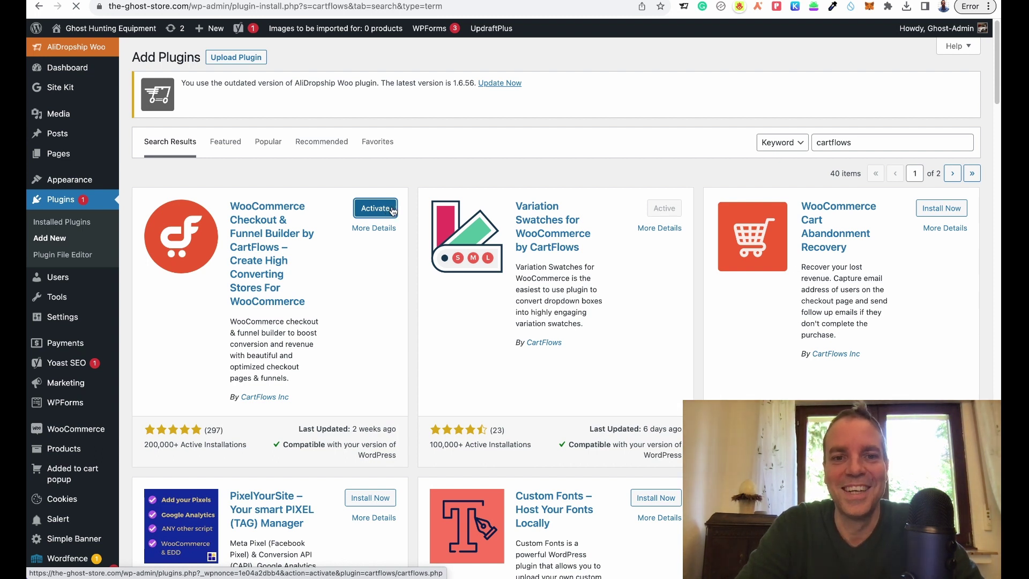
# Find CartFlows among the installed plugins and view its Store Checkout settings
pyautogui.scroll(-2, 424, 252)
pyautogui.scroll(-5, 426, 250)
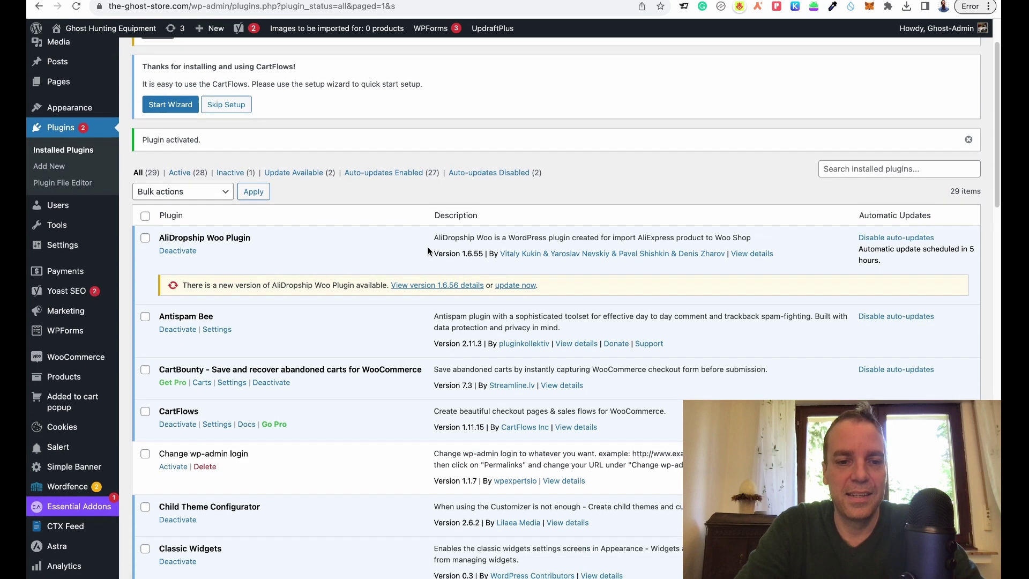
pyautogui.scroll(-10, 428, 250)
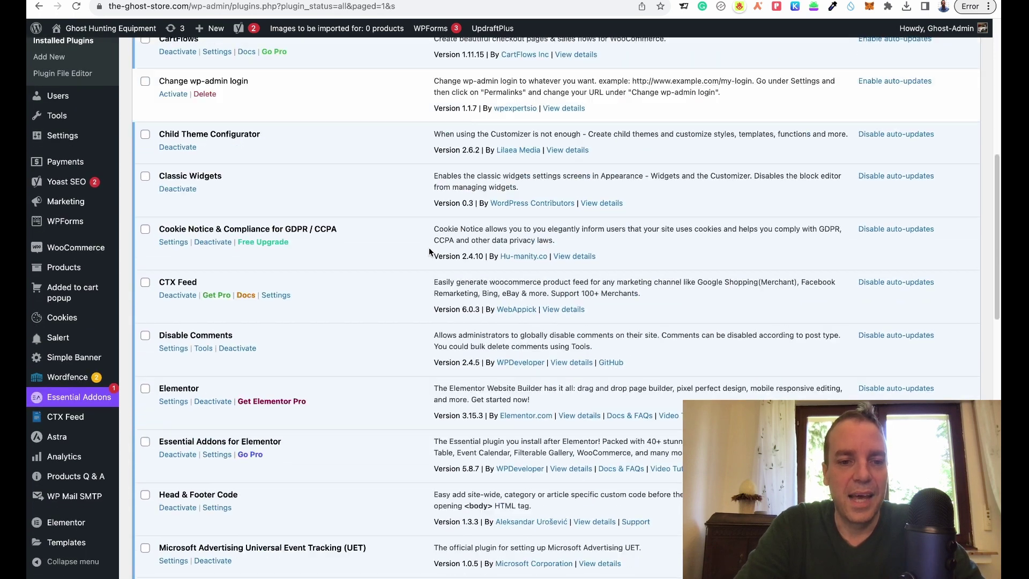
pyautogui.scroll(-4, 429, 250)
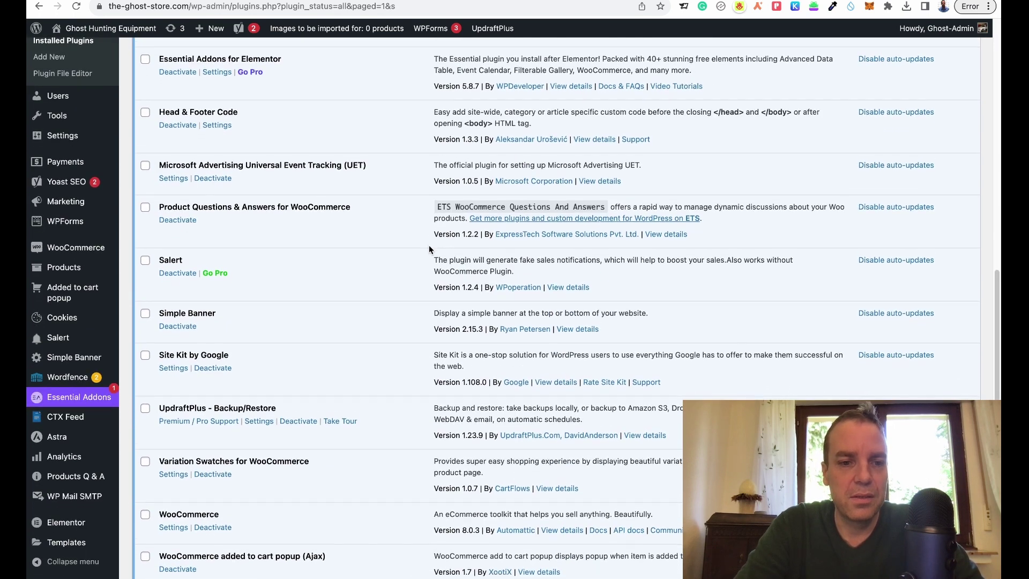
pyautogui.scroll(-3, 429, 249)
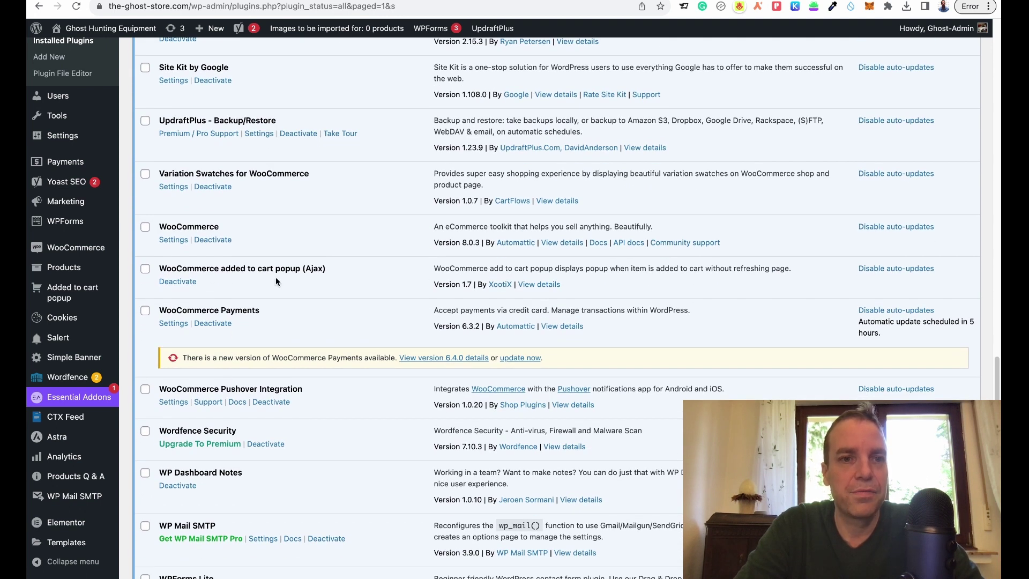
pyautogui.scroll(9, 276, 279)
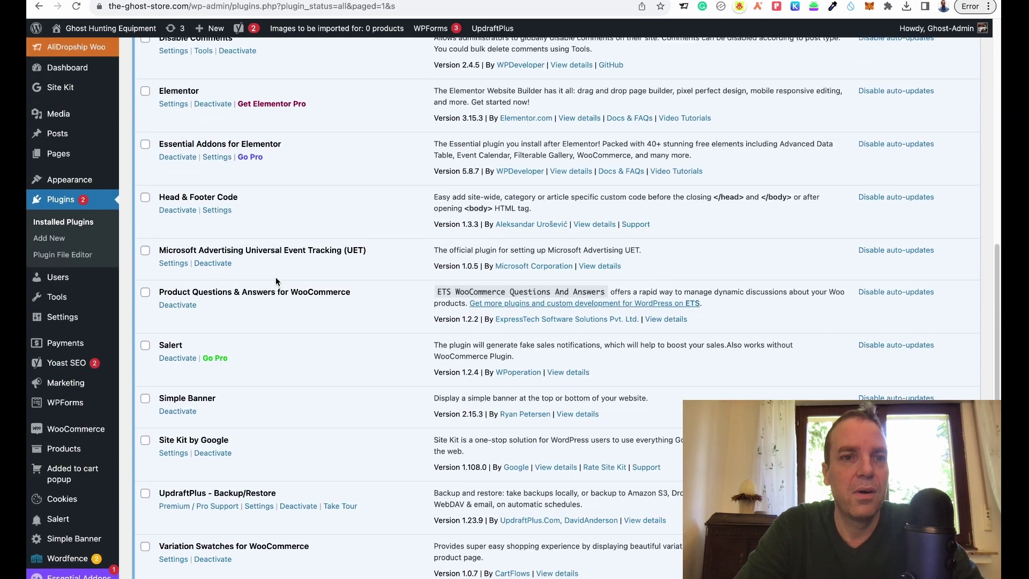
pyautogui.scroll(6, 276, 277)
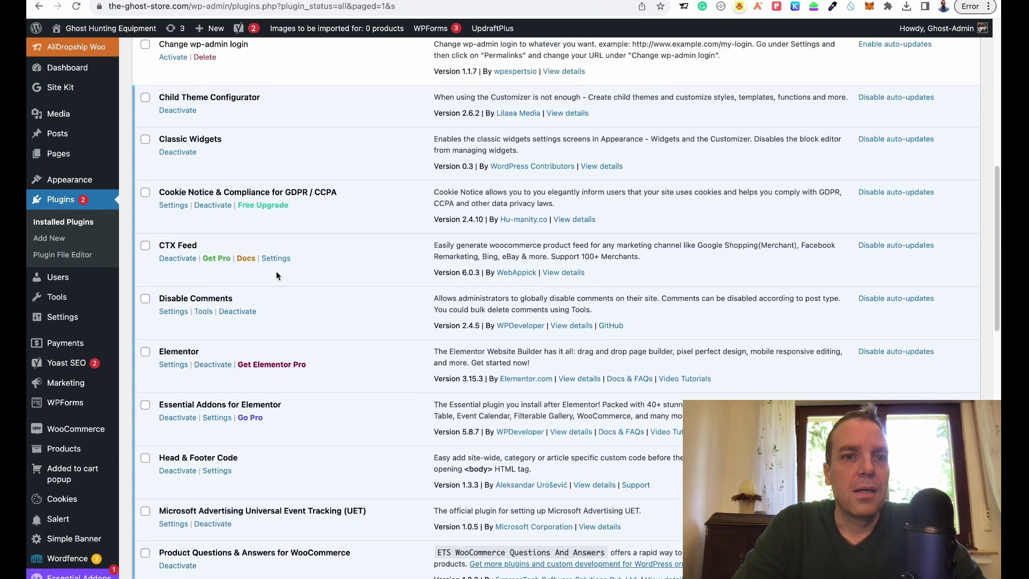
pyautogui.scroll(3, 277, 275)
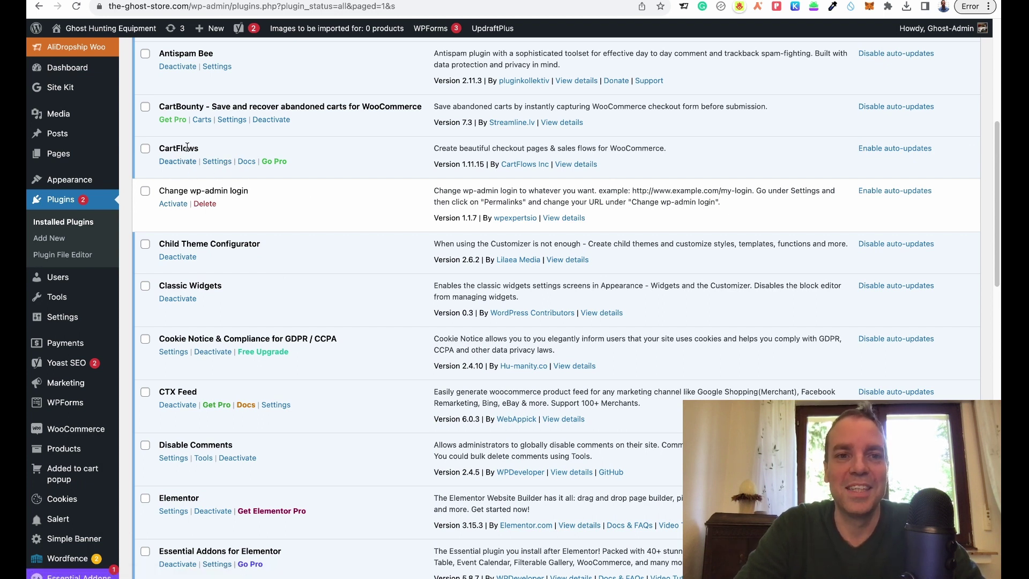
pyautogui.click(219, 163)
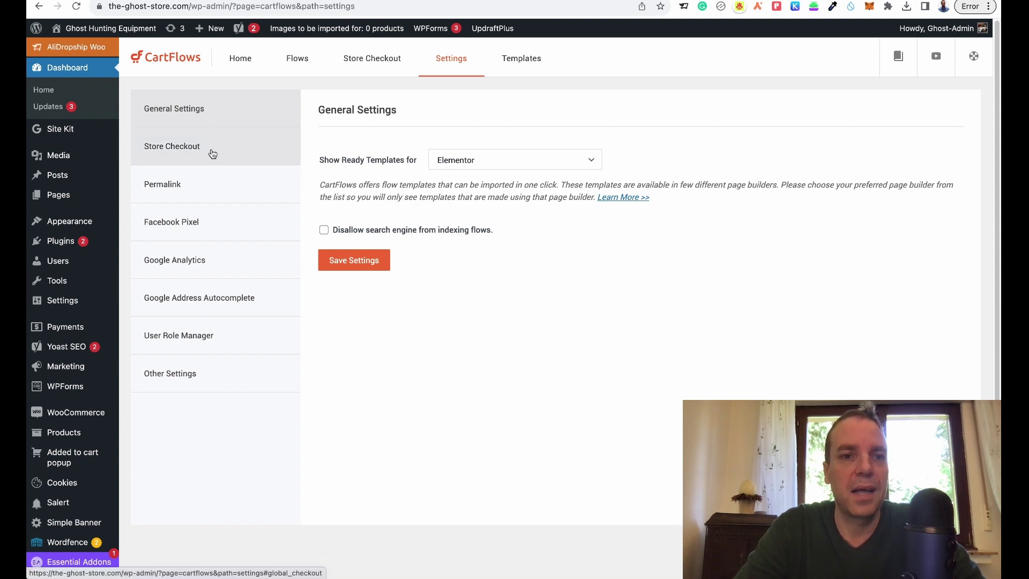
pyautogui.click(178, 154)
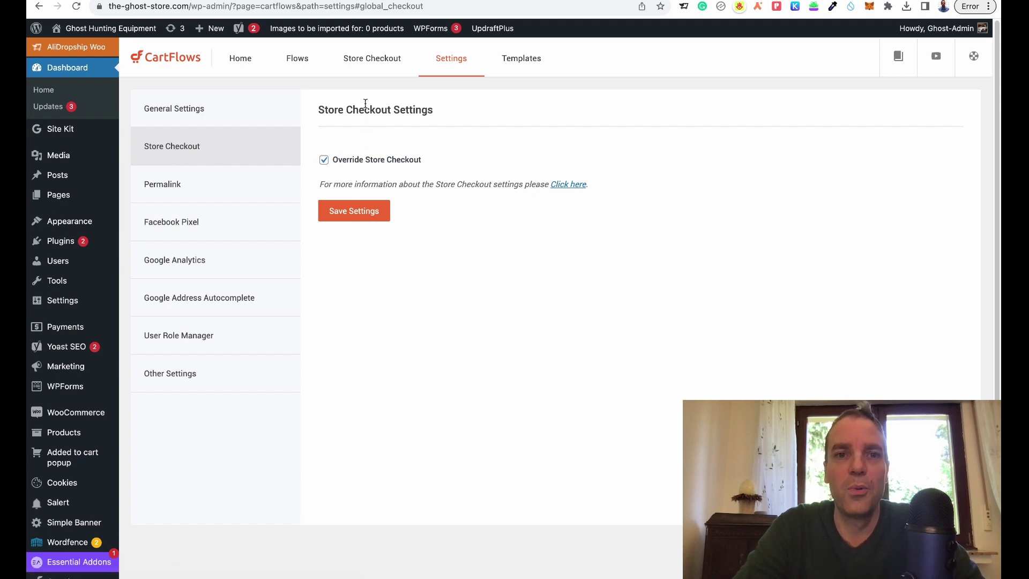
# Start creating a store checkout from a ready-made template and browse the Store Checkout Templates library
pyautogui.click(374, 66)
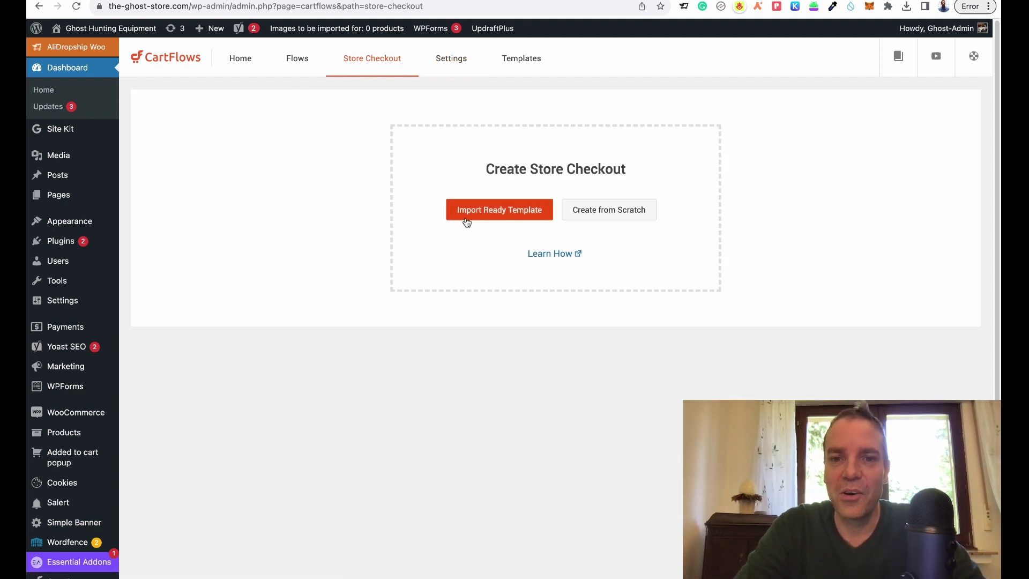
pyautogui.click(507, 216)
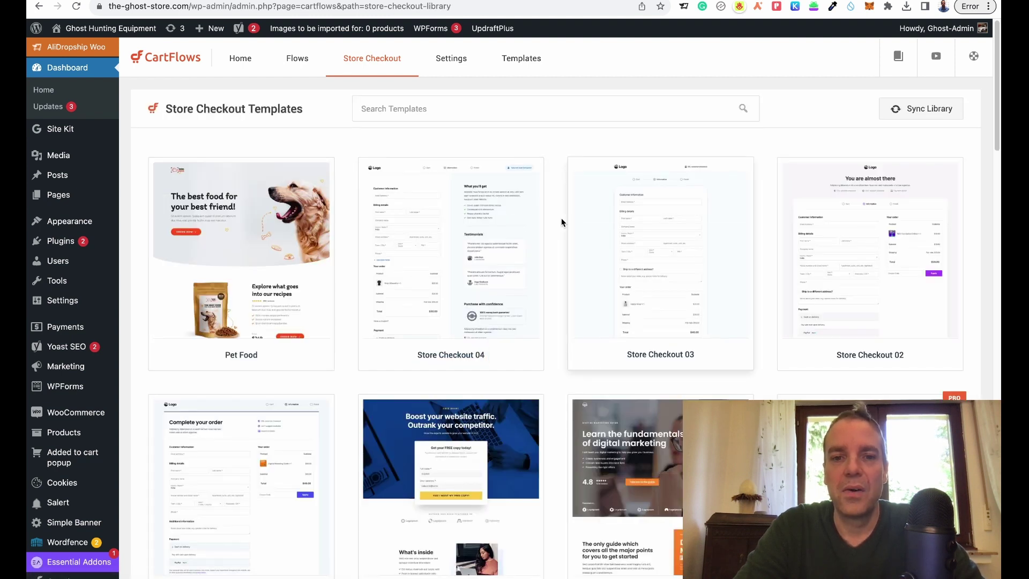
pyautogui.scroll(-3, 561, 218)
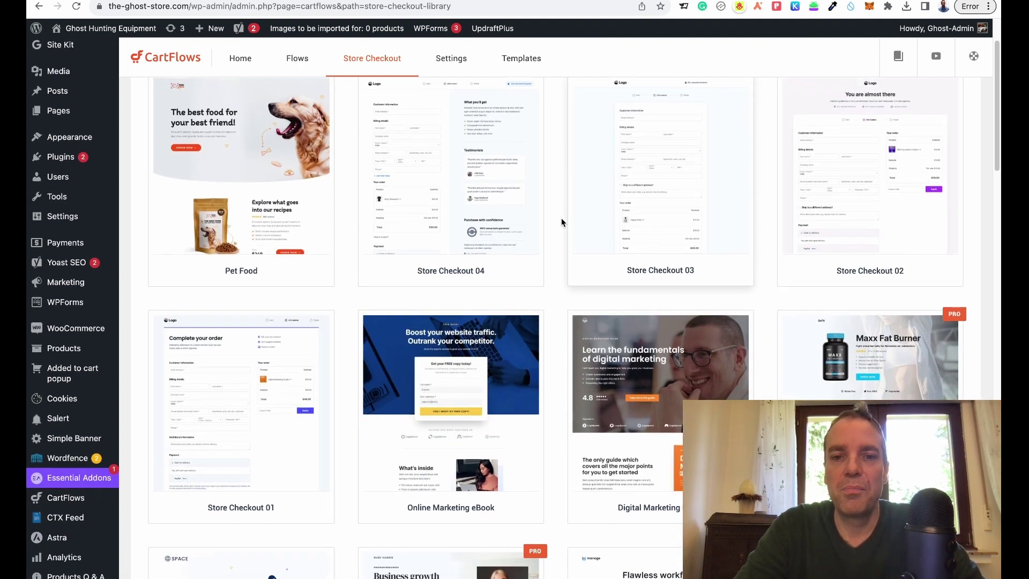
pyautogui.scroll(1, 561, 217)
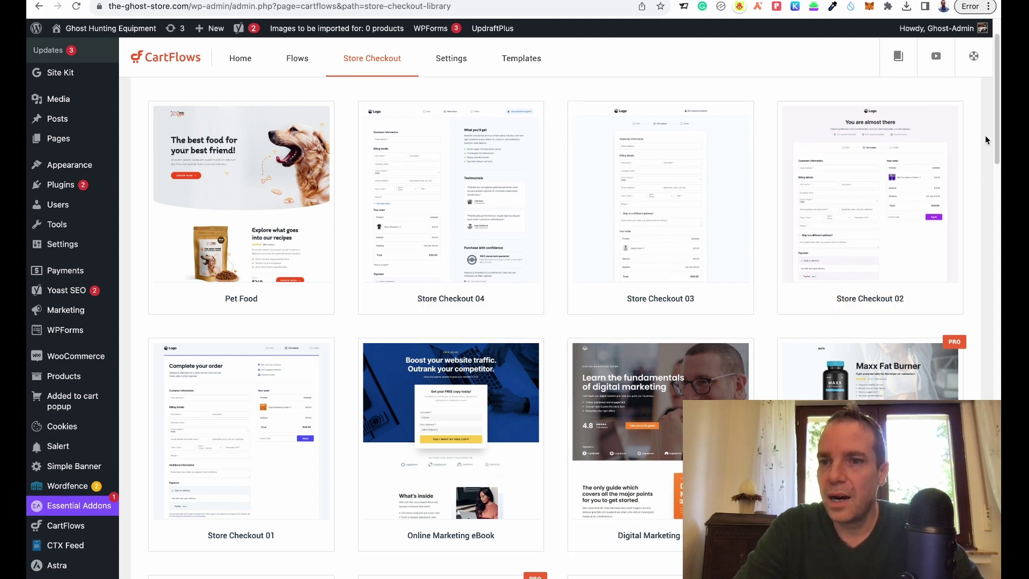
pyautogui.scroll(-2, 990, 125)
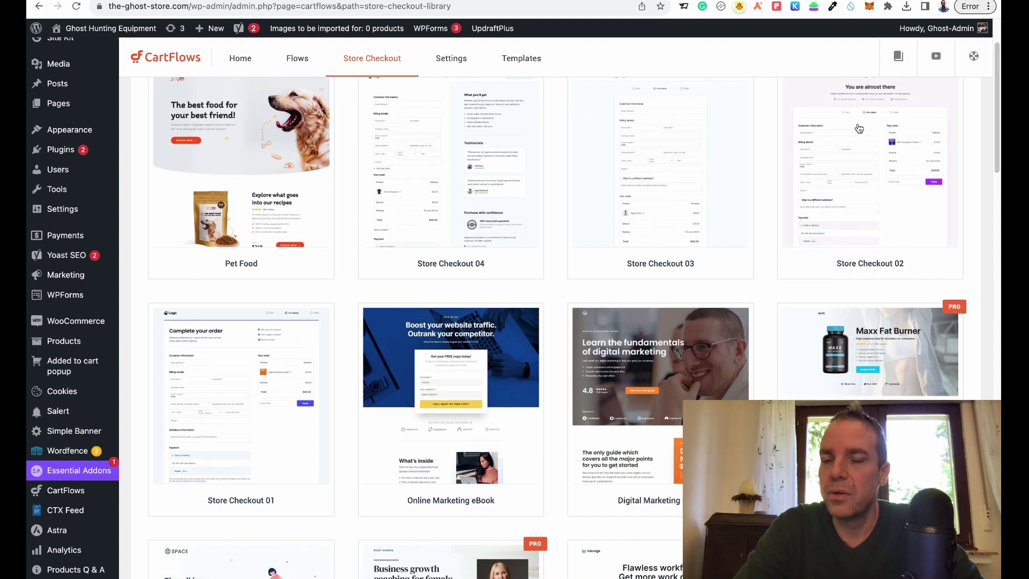
pyautogui.scroll(-3, 536, 316)
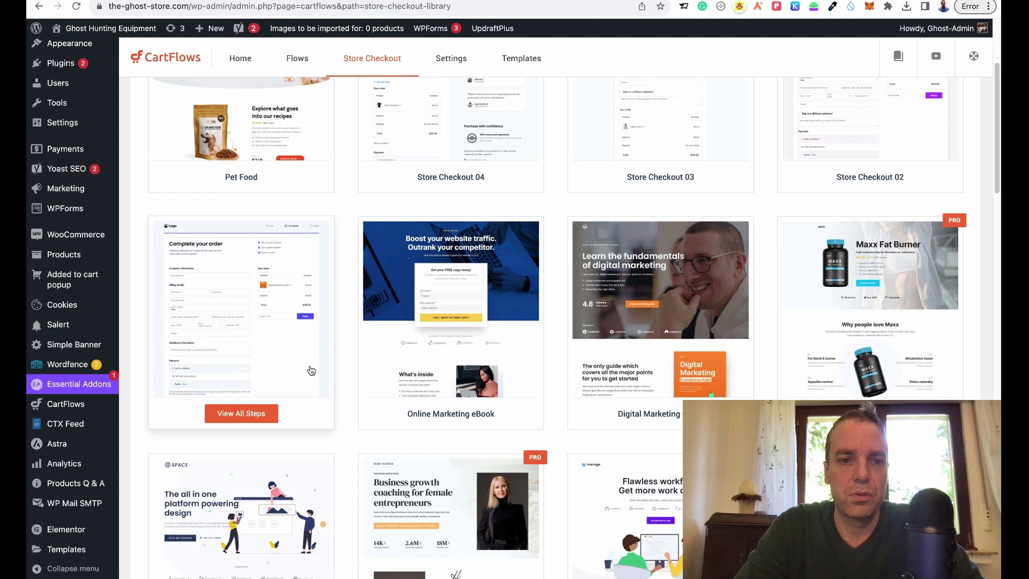
pyautogui.scroll(-8, 738, 292)
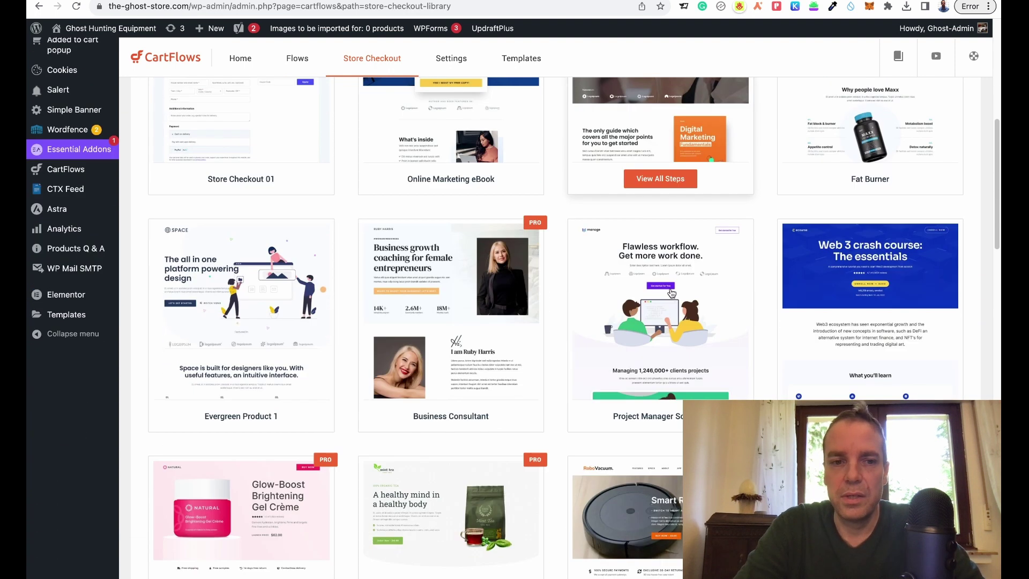
pyautogui.scroll(-18, 554, 328)
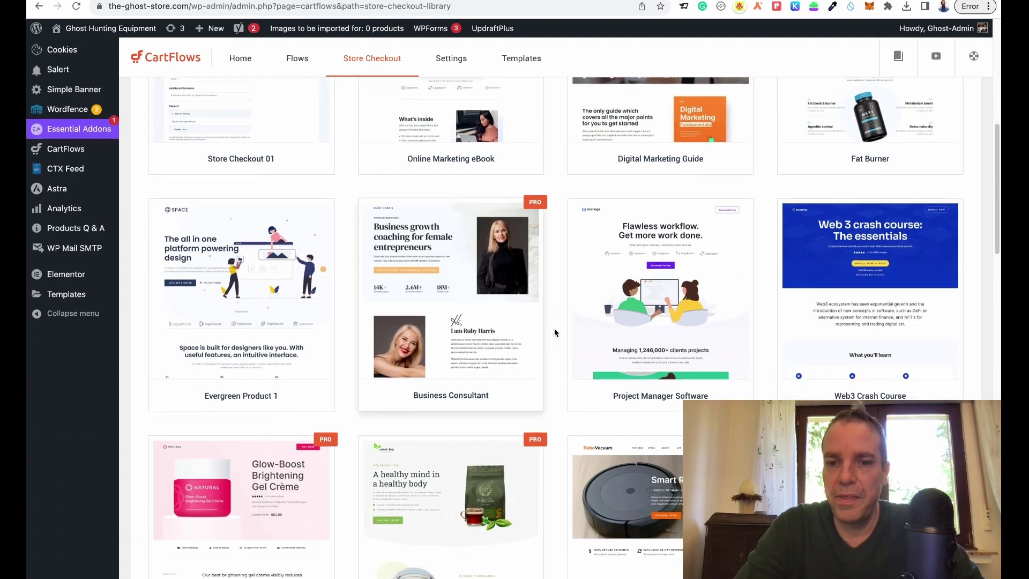
pyautogui.scroll(20, 555, 327)
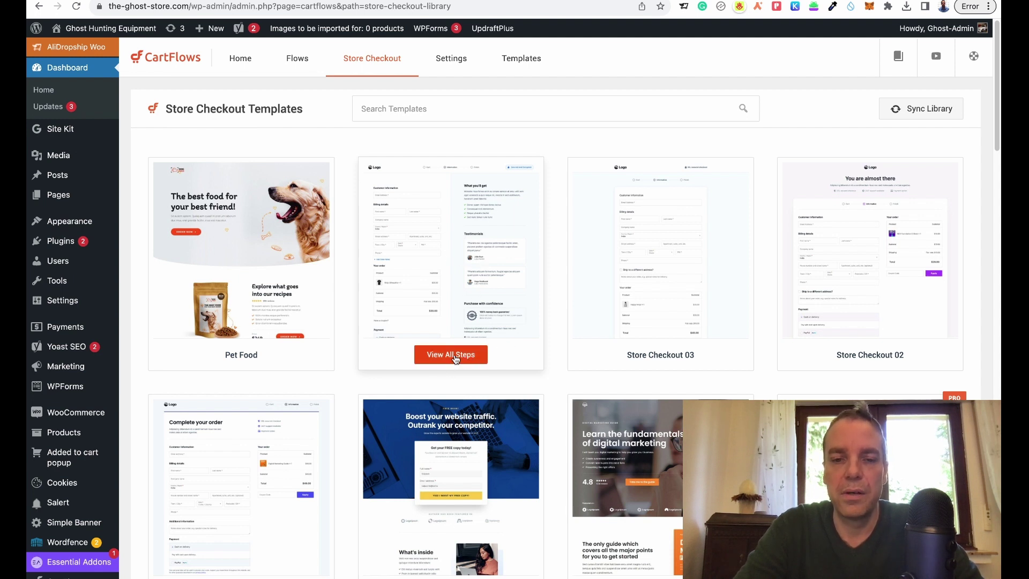
# View the steps of the Store Checkout 04 template and import it as the store checkout flow
pyautogui.click(452, 278)
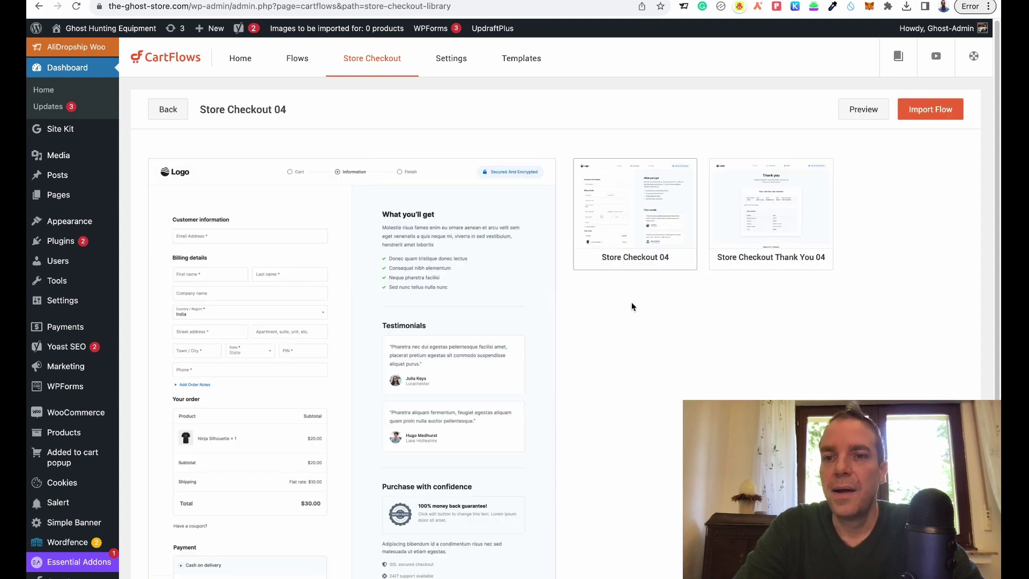
pyautogui.scroll(-1, 630, 315)
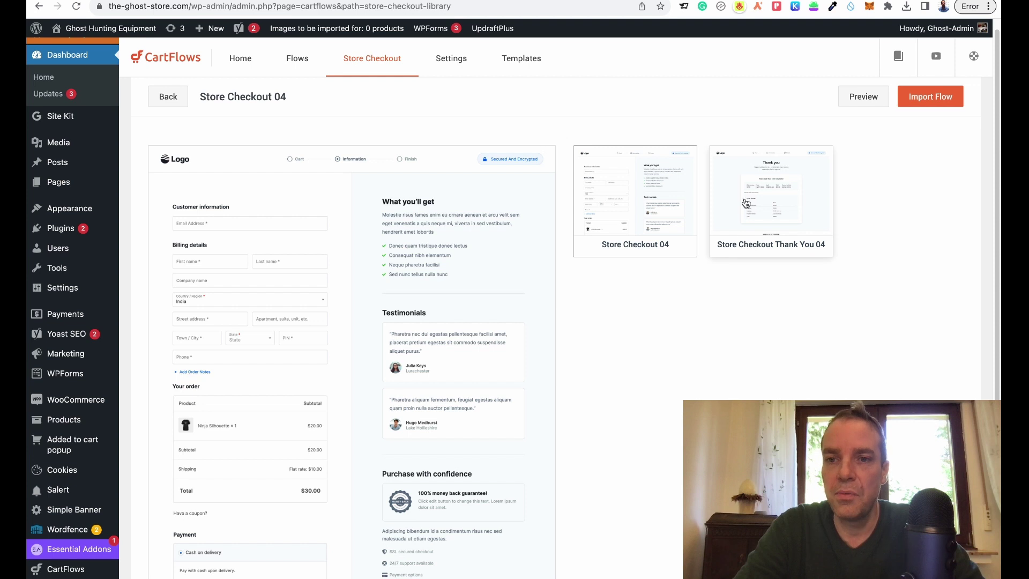
pyautogui.scroll(-5, 589, 312)
pyautogui.scroll(5, 590, 312)
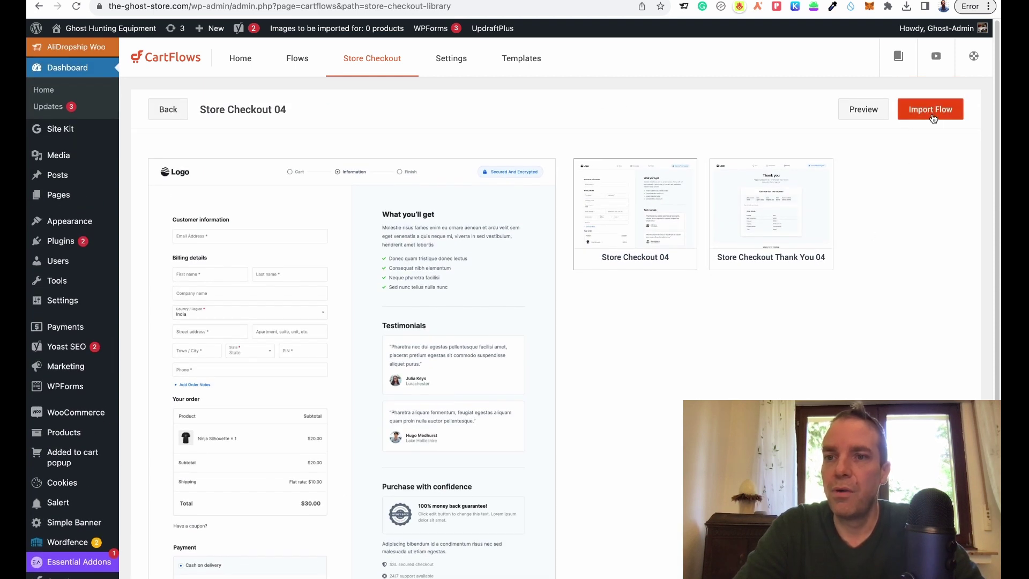
pyautogui.click(933, 113)
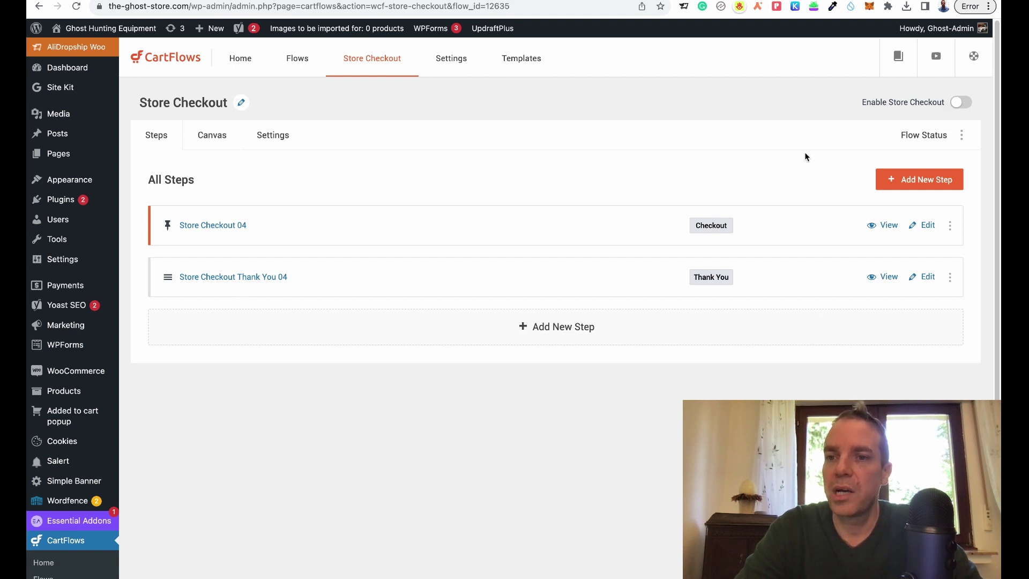
# Open the design of the Store Checkout 04 step in the Elementor editor and close the Navigator
pyautogui.click(928, 226)
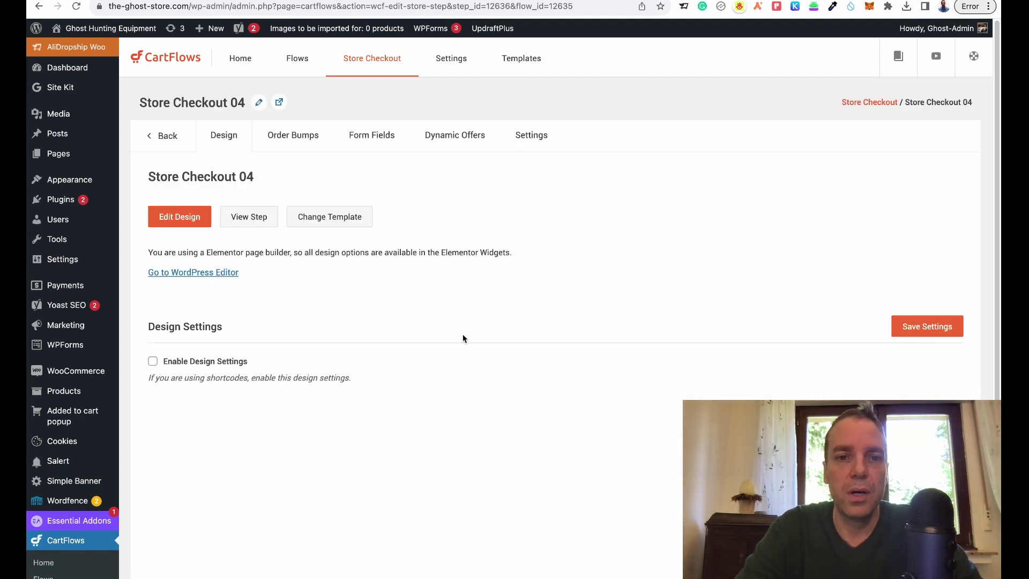
pyautogui.click(186, 220)
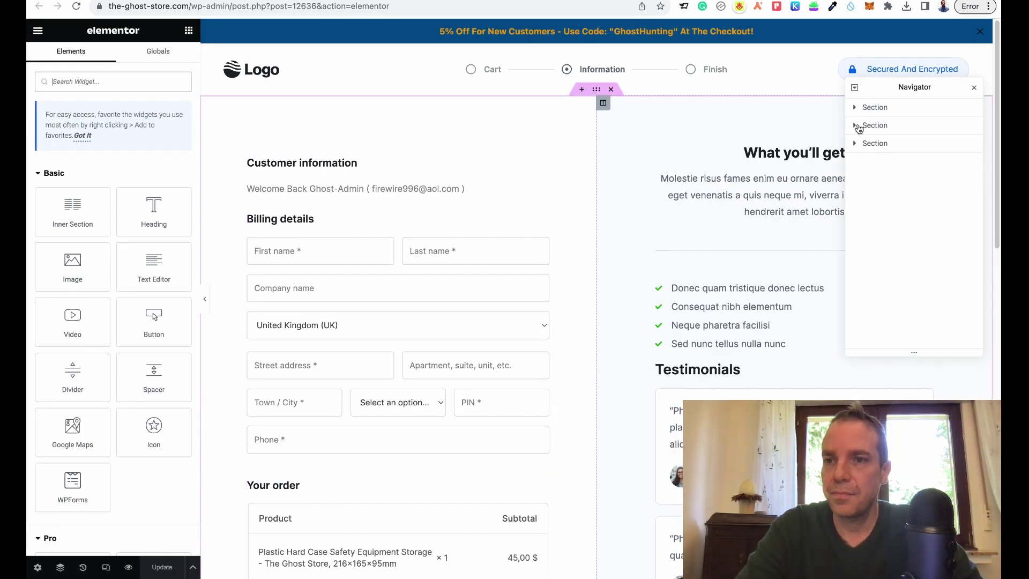
pyautogui.click(974, 89)
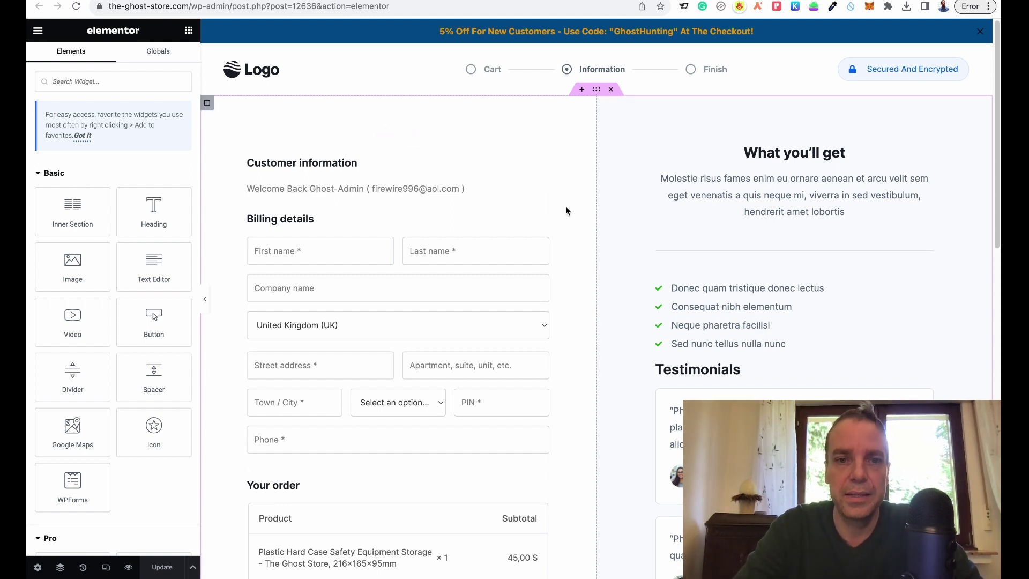
# Examine the checkout template's billing form, order summary, payment section, testimonials and footer
pyautogui.scroll(-5, 564, 211)
pyautogui.scroll(2, 504, 197)
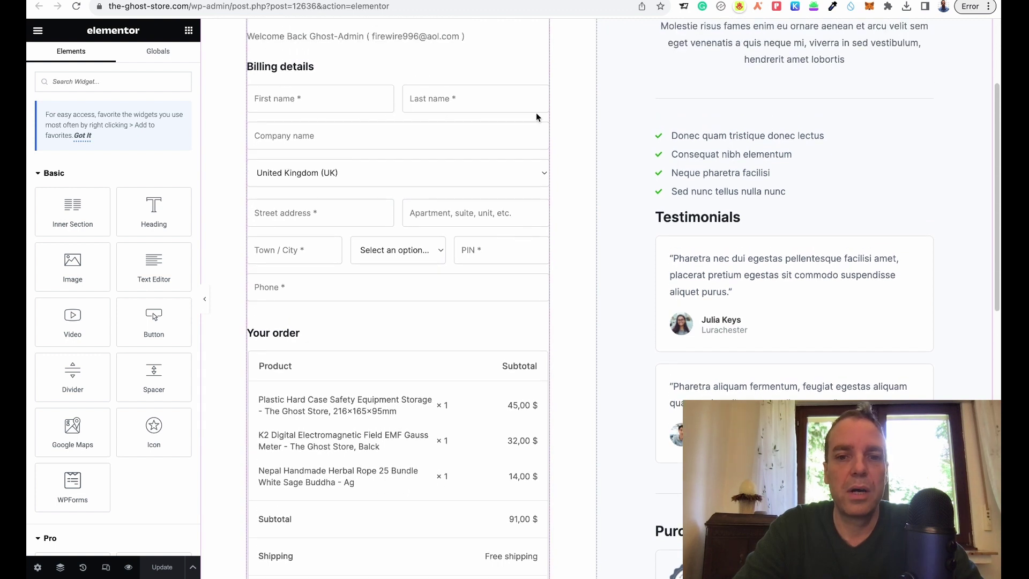
pyautogui.scroll(-2, 508, 109)
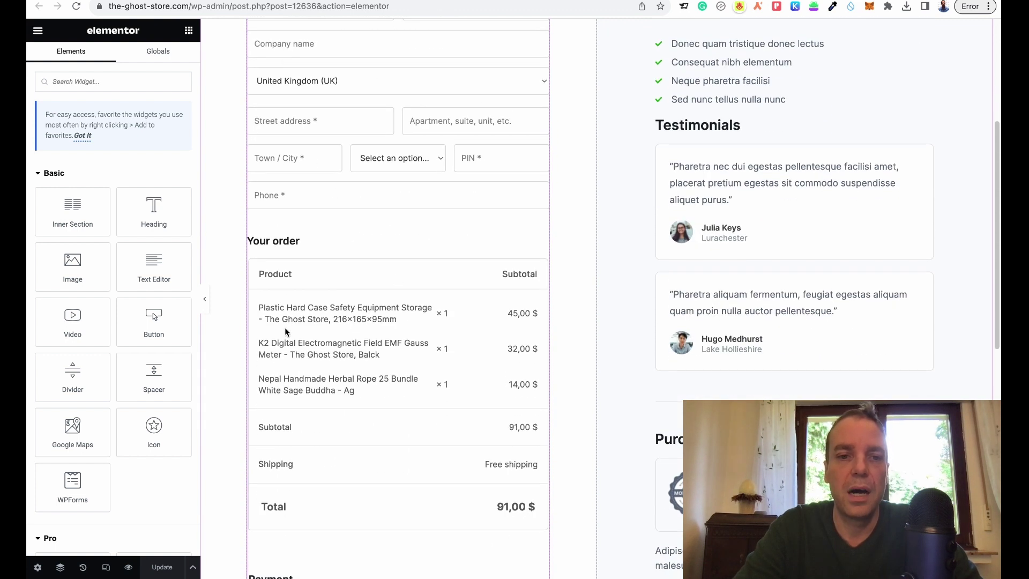
pyautogui.scroll(-6, 435, 321)
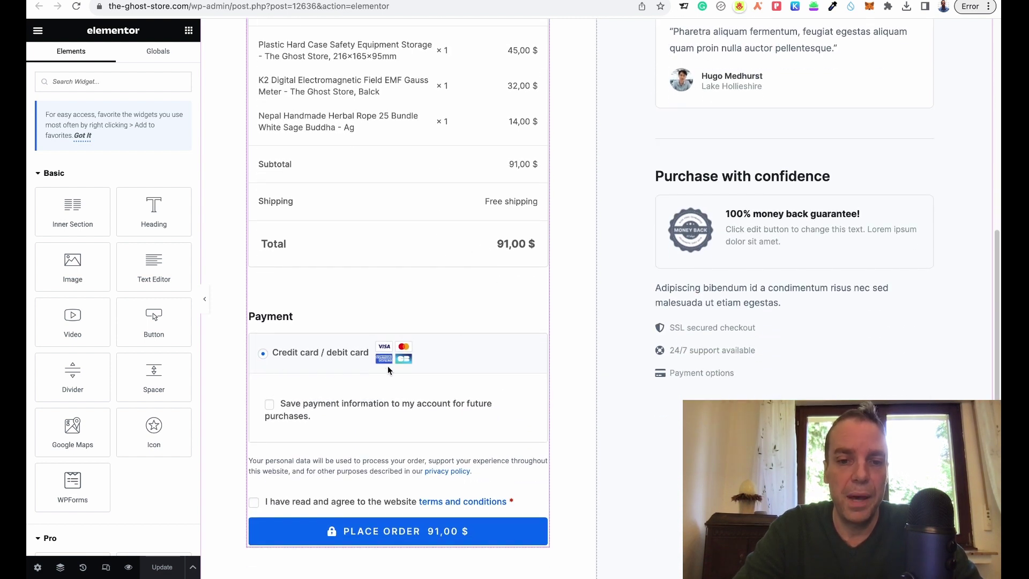
pyautogui.scroll(-1, 392, 368)
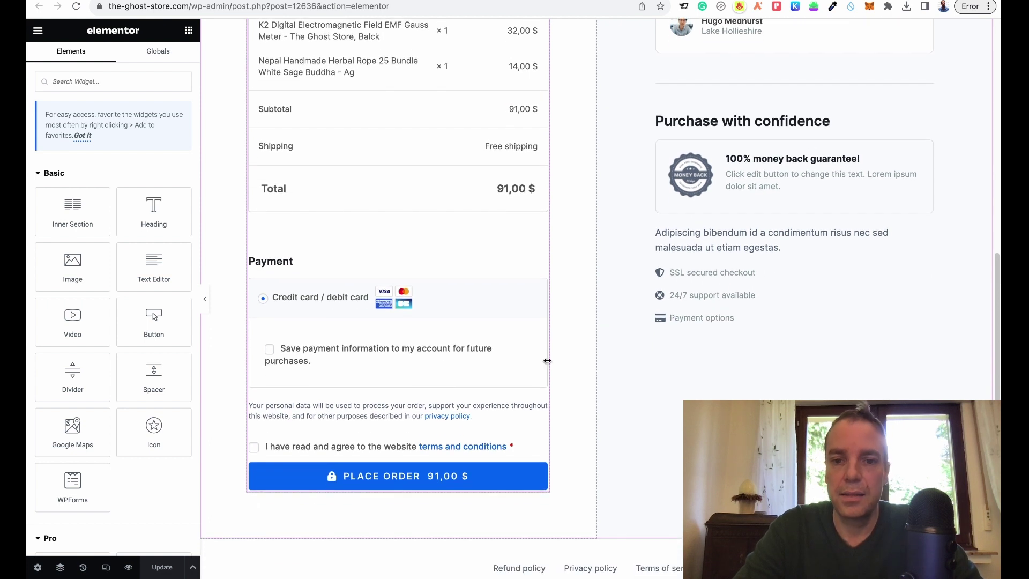
pyautogui.scroll(-3, 552, 367)
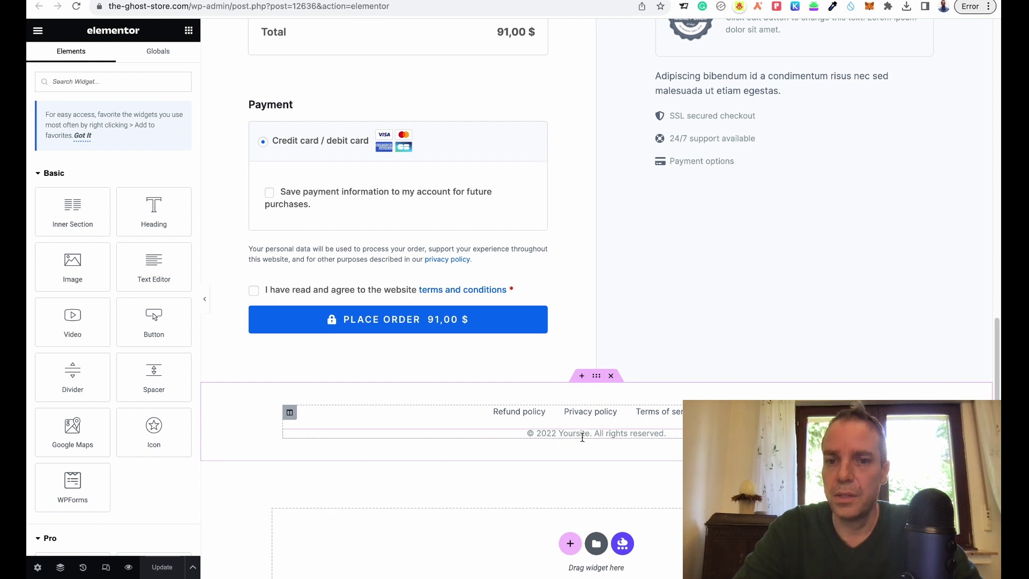
pyautogui.scroll(15, 615, 259)
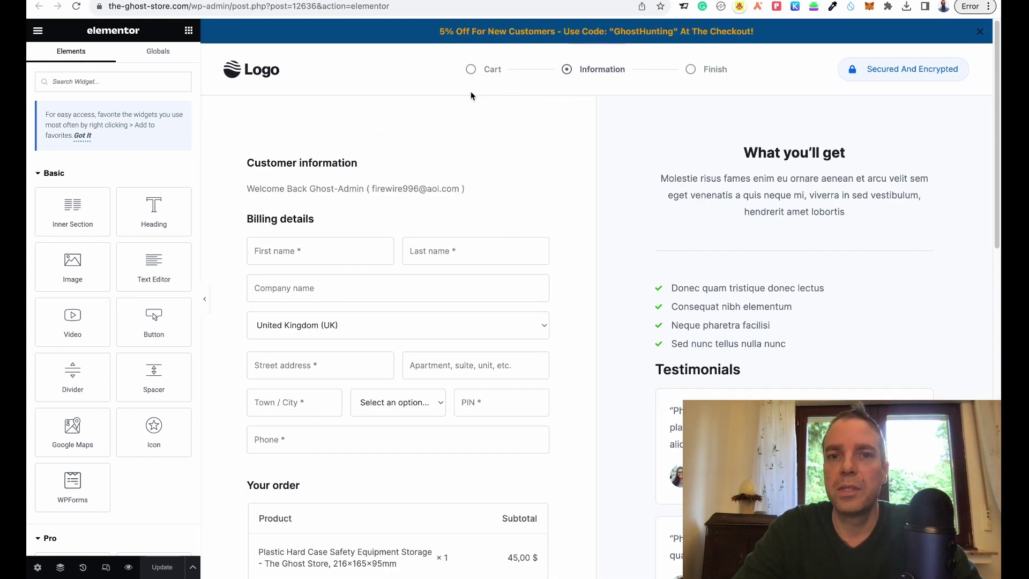
# Replace the placeholder logo in the checkout header with Logo-1.png from the media library
pyautogui.click(261, 72)
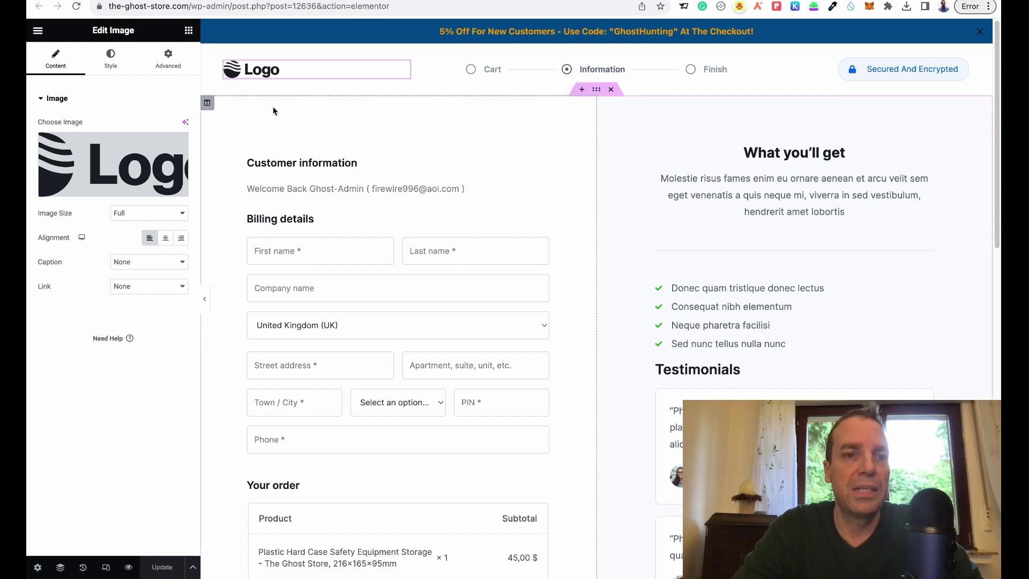
pyautogui.moveTo(112, 191)
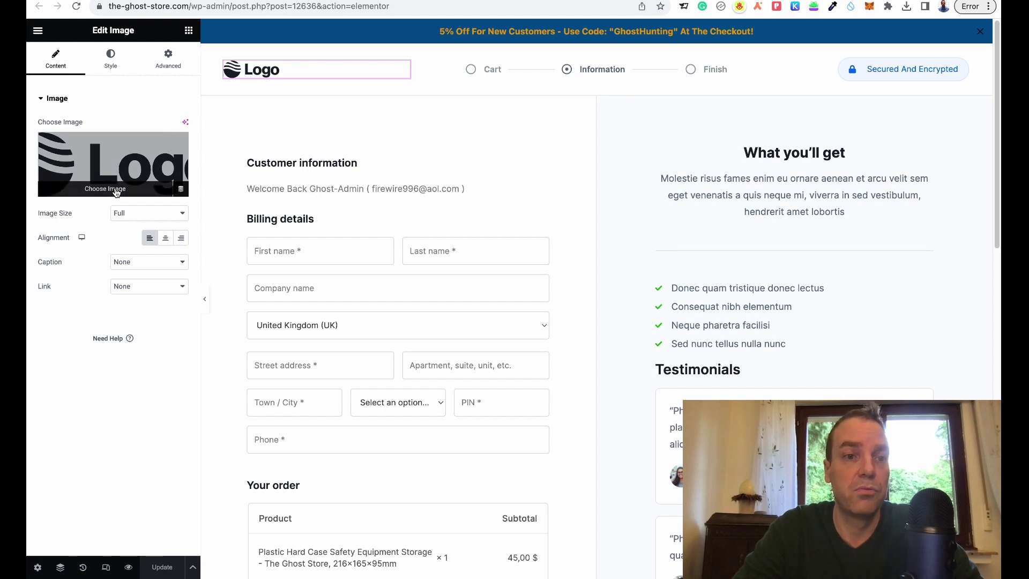
pyautogui.click(115, 190)
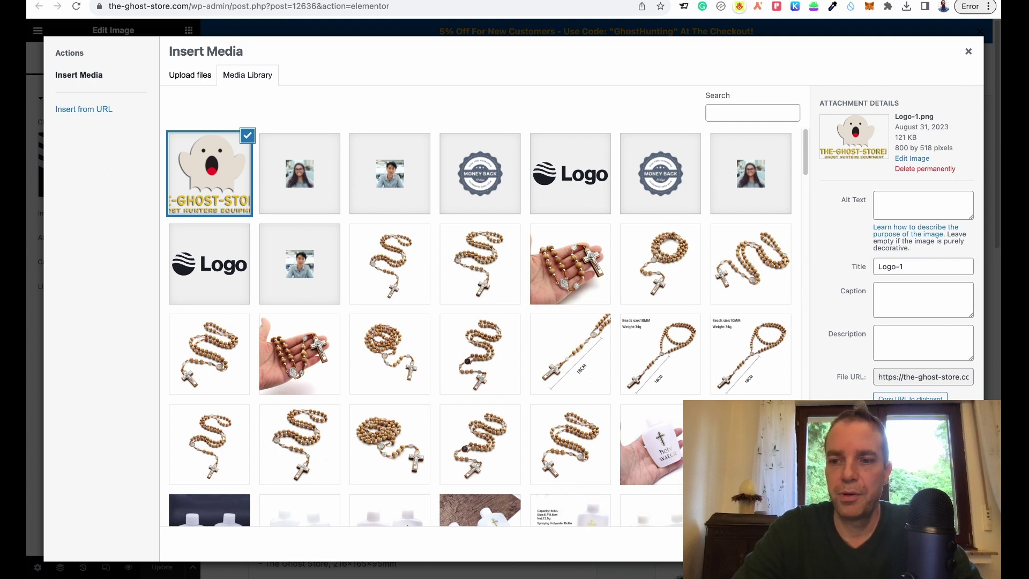
pyautogui.click(943, 543)
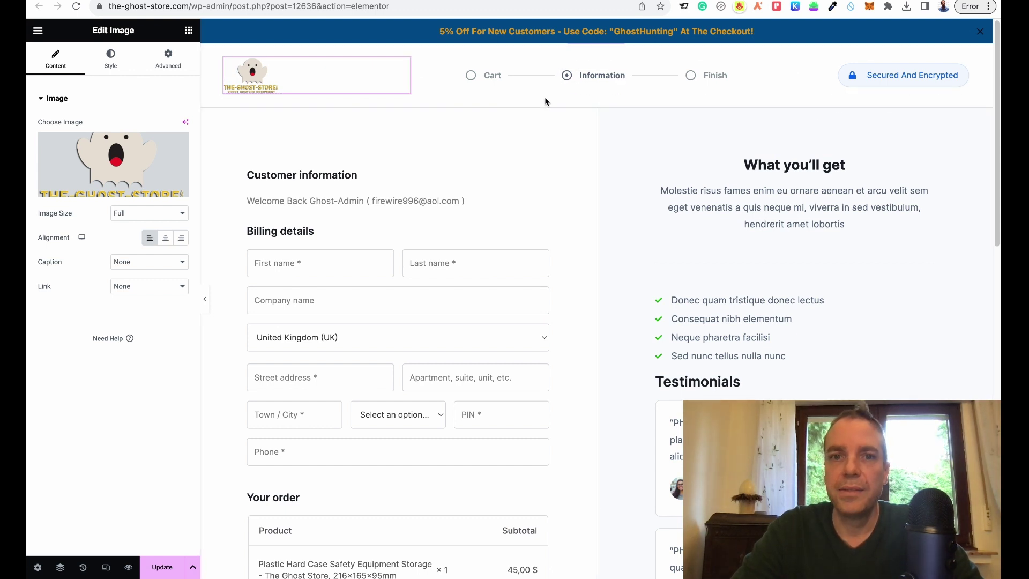
# Review the checkout page's store description, benefits list, testimonials, money-back guarantee and footer in the editor
pyautogui.scroll(-2, 817, 157)
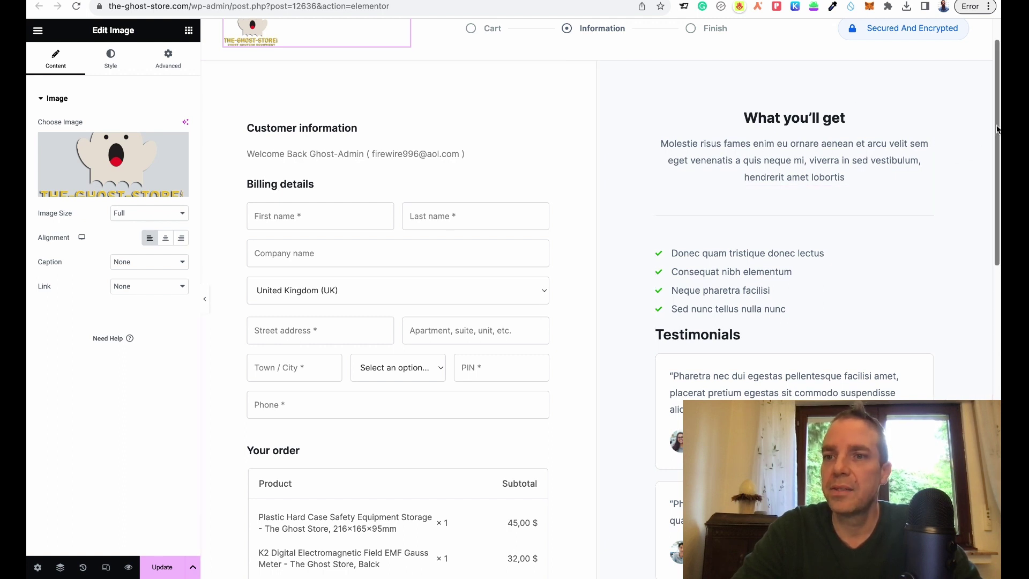
pyautogui.scroll(-1, 1000, 133)
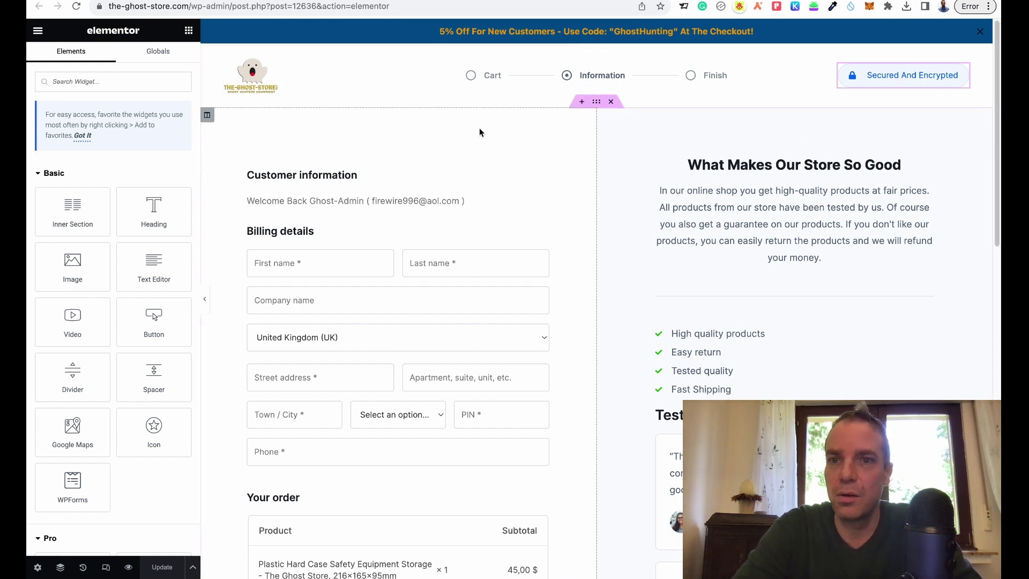
pyautogui.scroll(-2, 1000, 151)
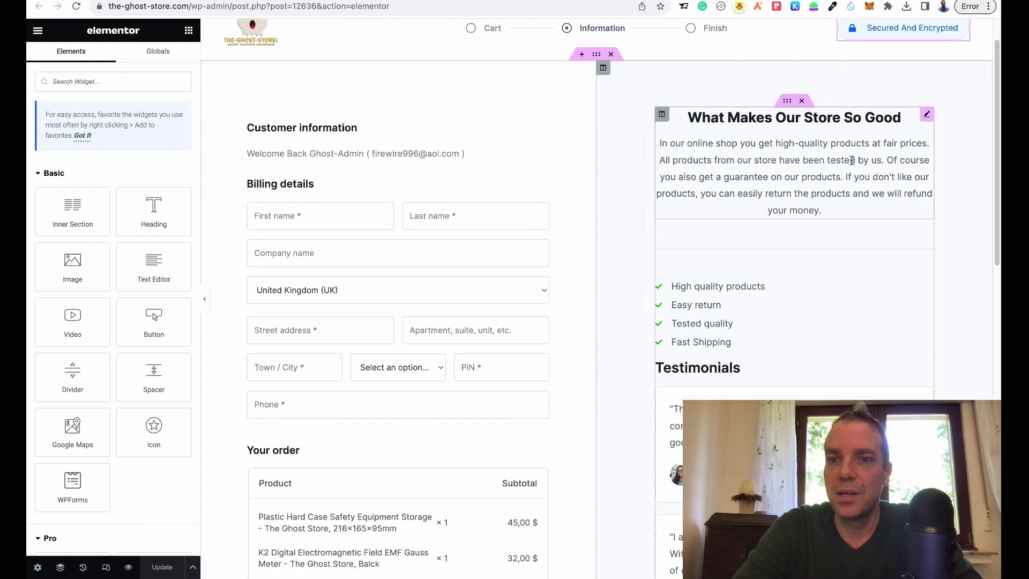
pyautogui.scroll(-5, 1000, 214)
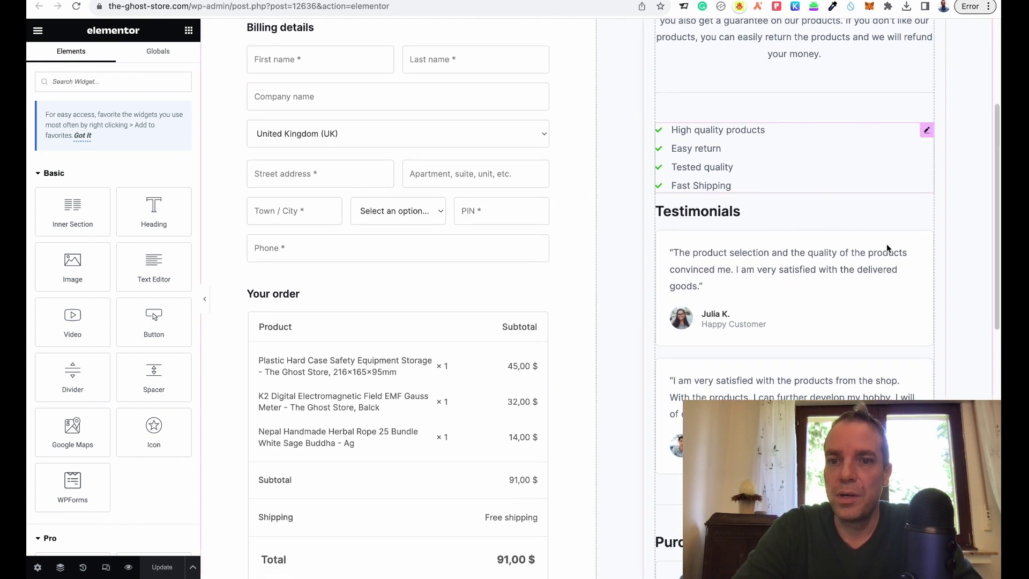
pyautogui.scroll(-3, 991, 225)
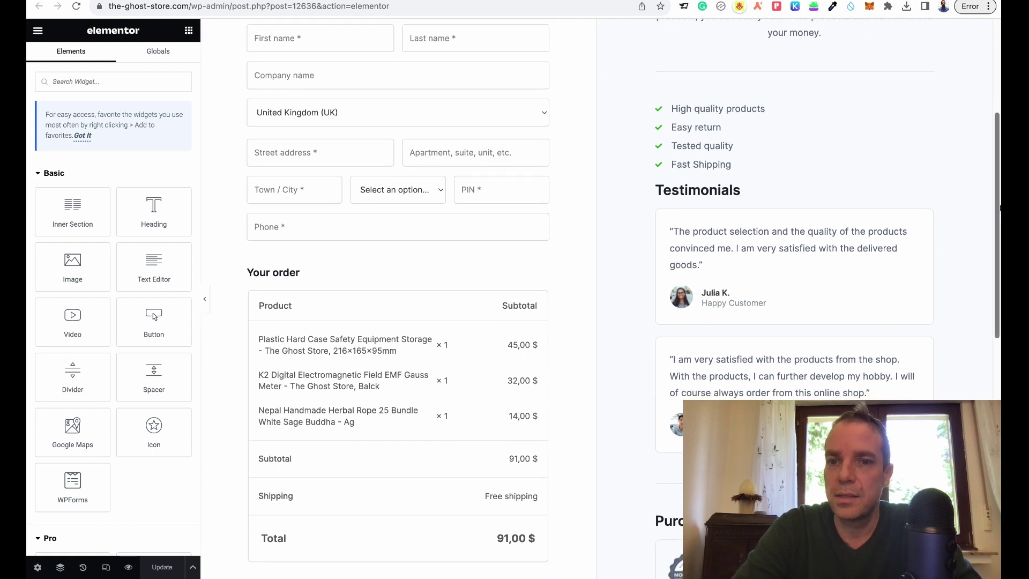
pyautogui.moveTo(991, 225); pyautogui.dragTo(1000, 330)
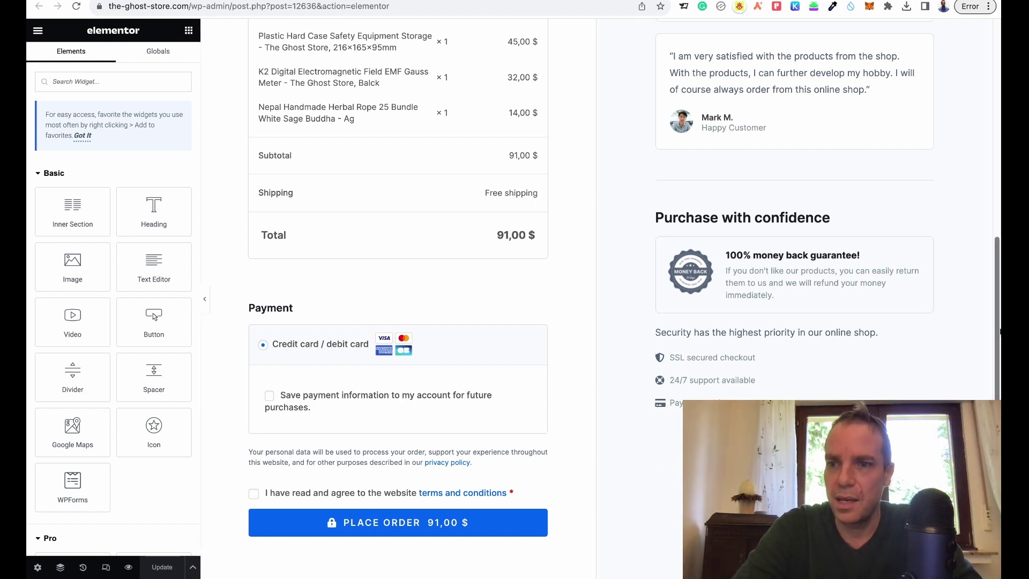
pyautogui.scroll(-4, 1000, 331)
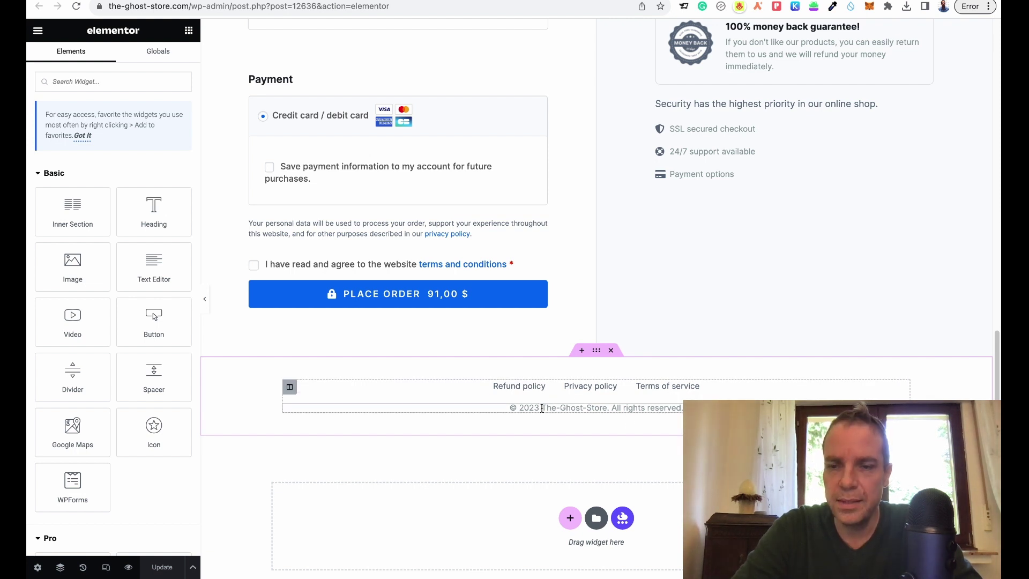
pyautogui.scroll(3, 997, 343)
pyautogui.moveTo(998, 343); pyautogui.dragTo(998, 96)
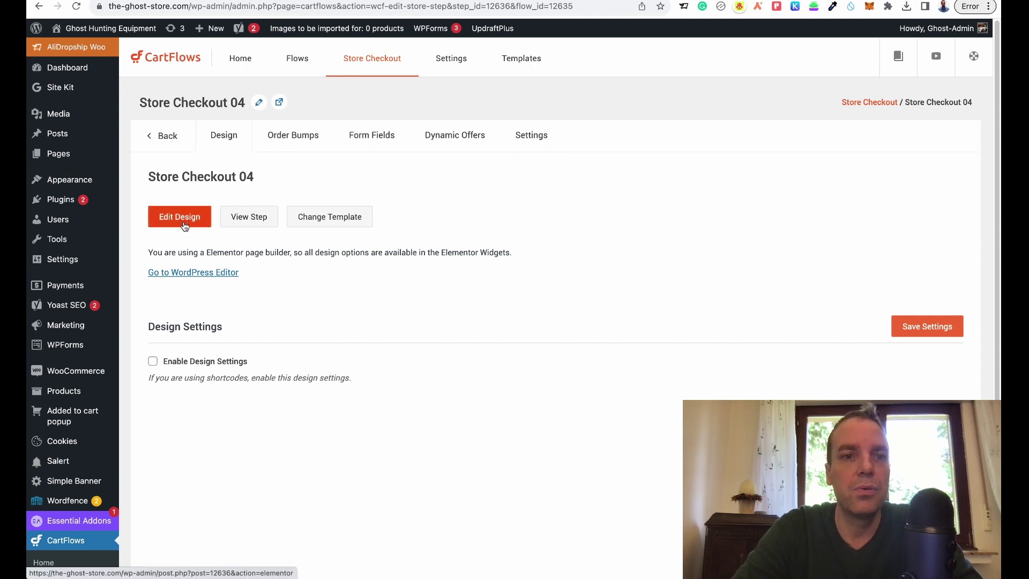
# Return to the store checkout steps, preview the Store Checkout 04 page in a separate tab and close the preview
pyautogui.click(149, 140)
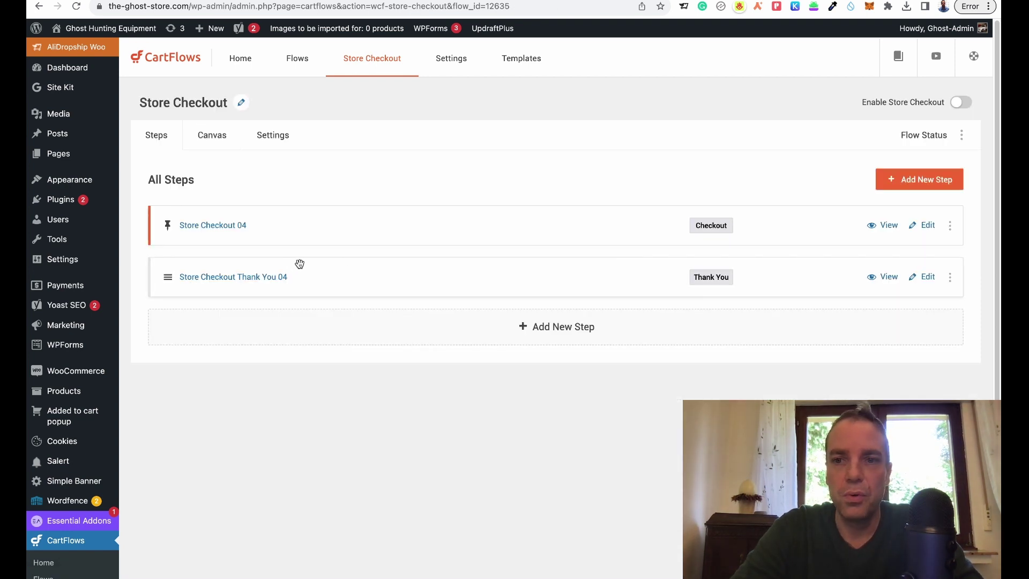
pyautogui.rightClick(886, 227)
pyautogui.click(870, 237)
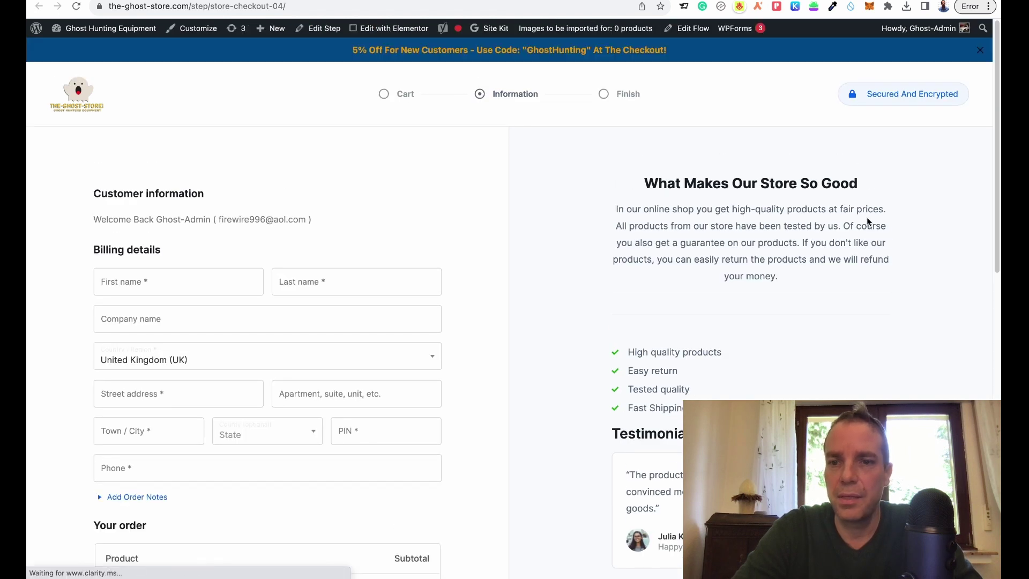
pyautogui.scroll(-7, 871, 220)
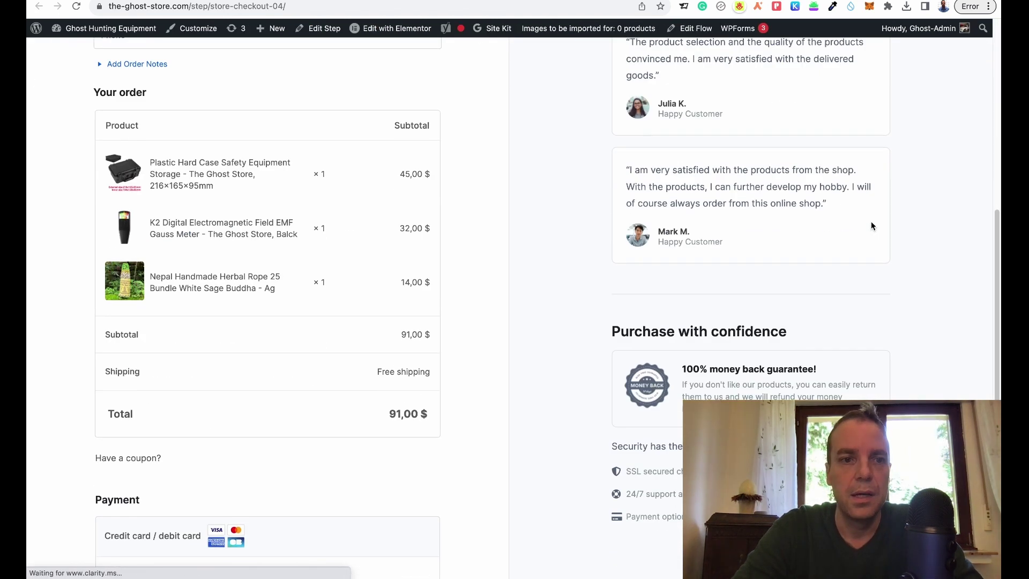
pyautogui.scroll(-5, 872, 225)
pyautogui.scroll(8, 864, 257)
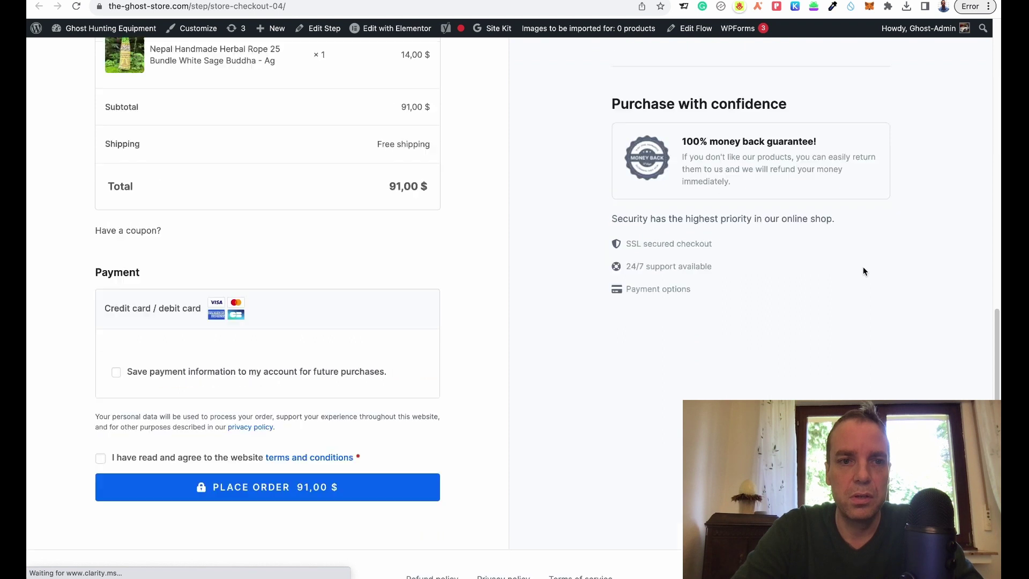
pyautogui.scroll(-5, 179, 209)
pyautogui.scroll(-3, 555, 246)
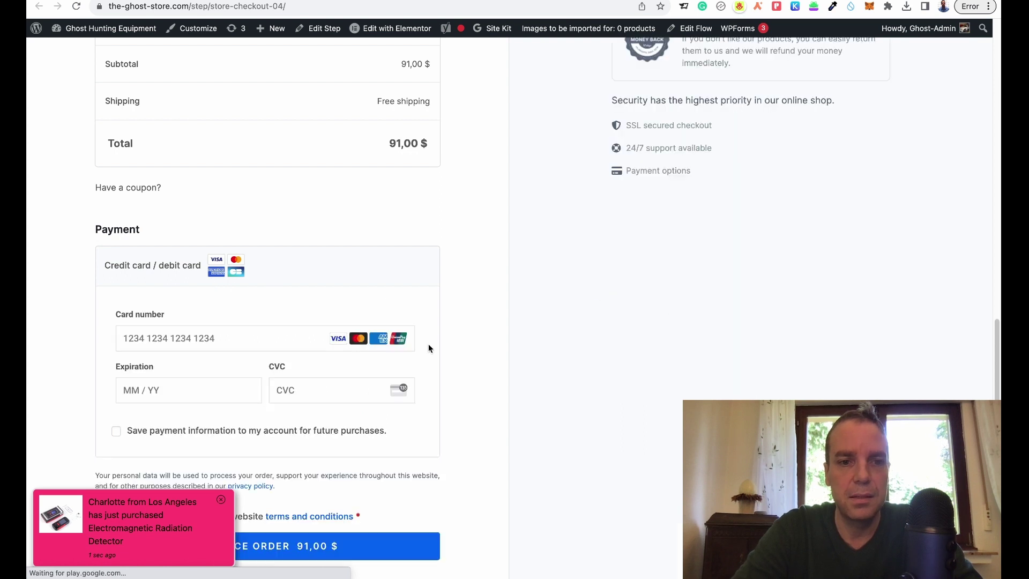
pyautogui.scroll(15, 796, 349)
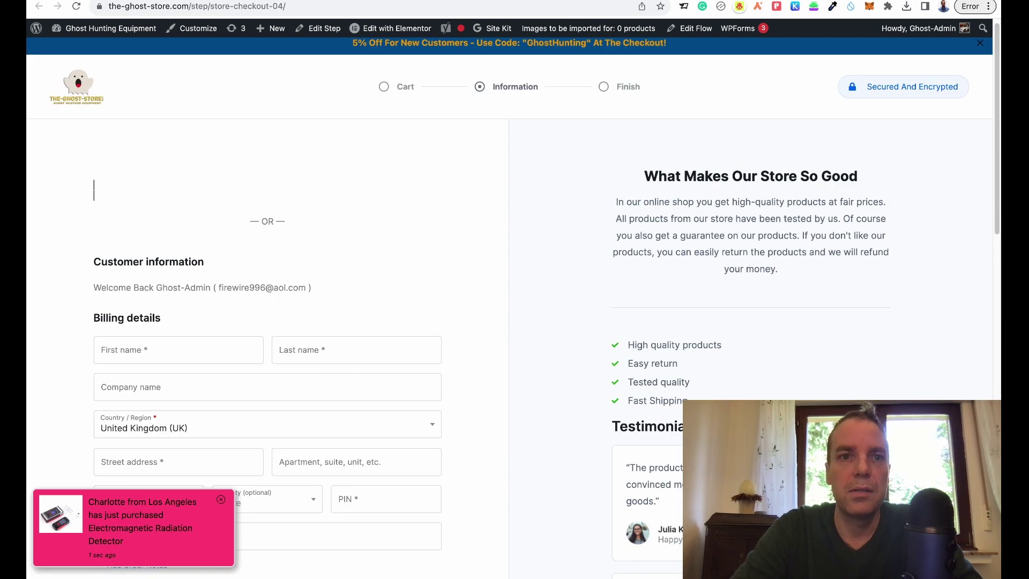
pyautogui.hotkey('ctrl', 'w')
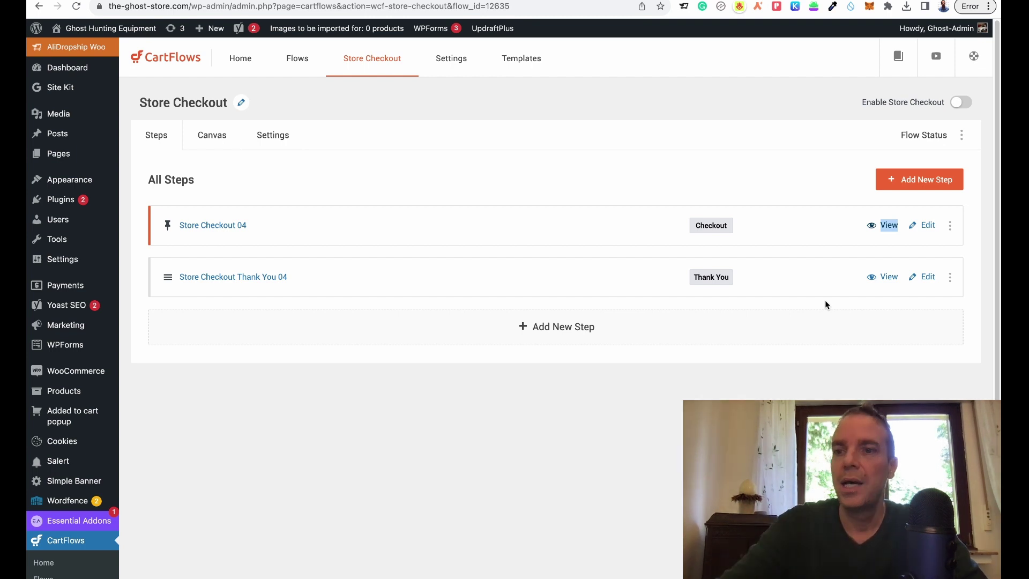
# Open the Store Checkout Thank You 04 design in Elementor, review the thank-you page and return to the store checkout steps
pyautogui.click(927, 278)
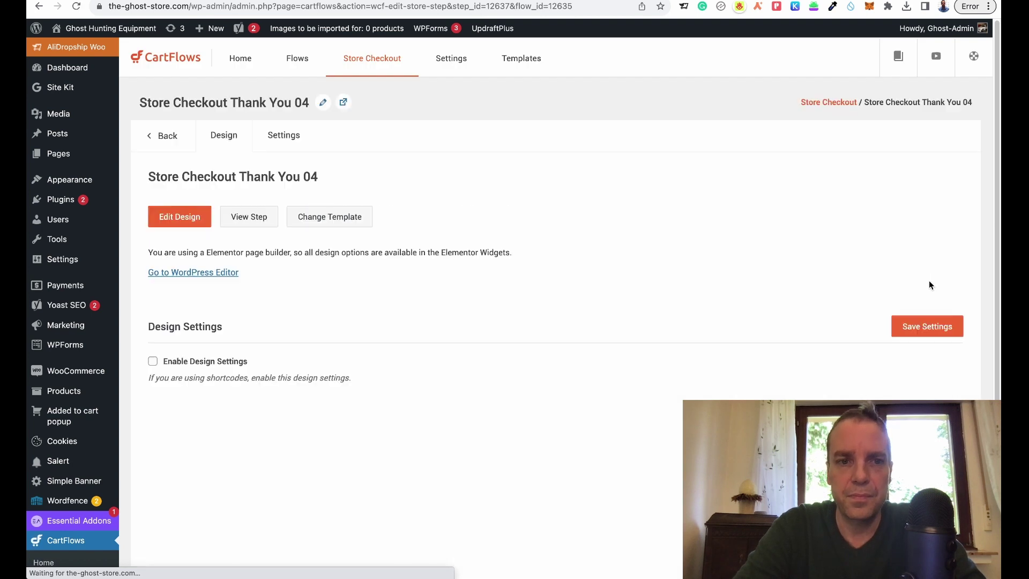
pyautogui.click(186, 223)
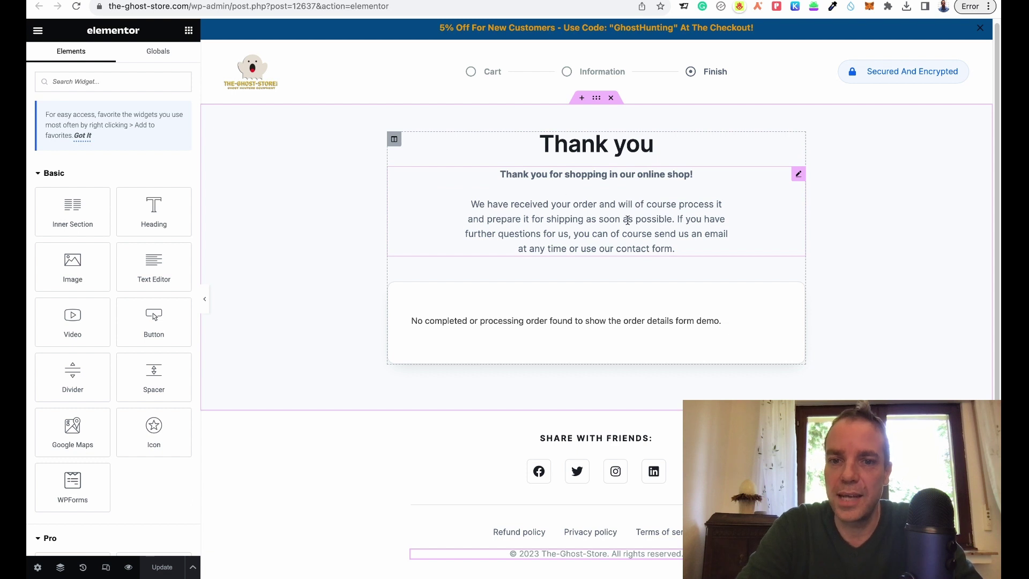
pyautogui.scroll(-1, 847, 281)
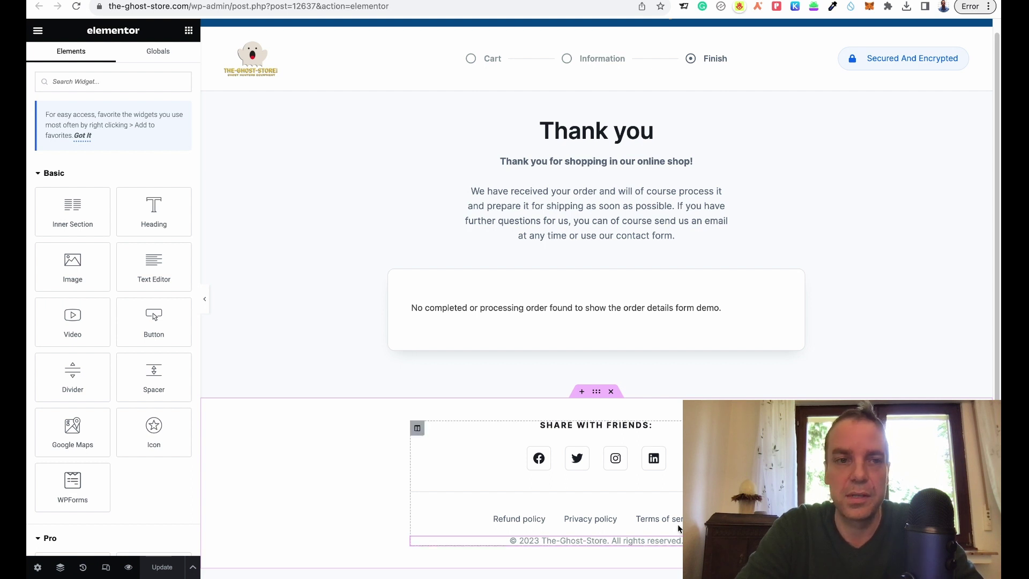
pyautogui.scroll(1, 371, 291)
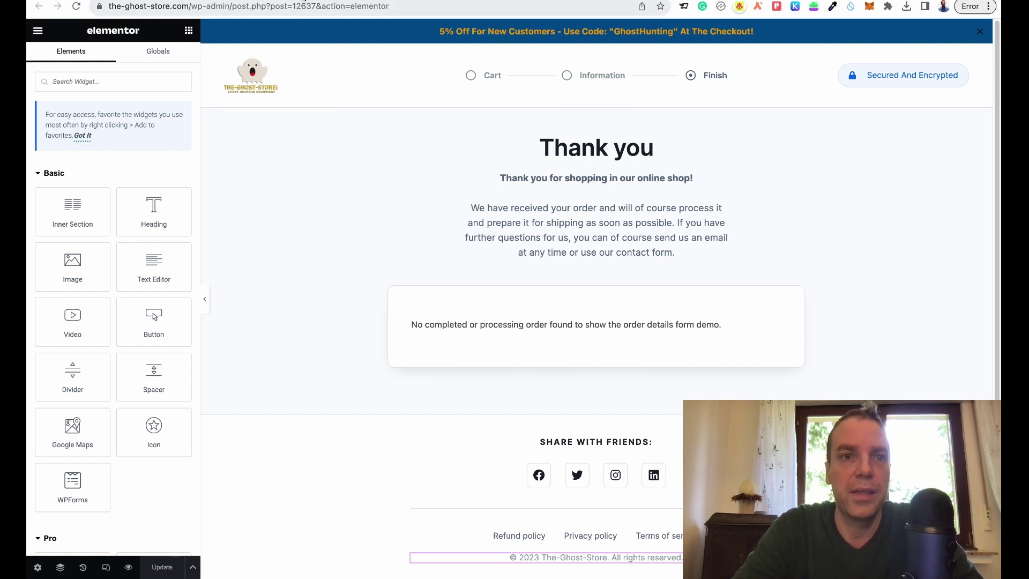
pyautogui.hotkey('ctrl', 'Tab')
pyautogui.hotkey('ctrl', 'Tab')
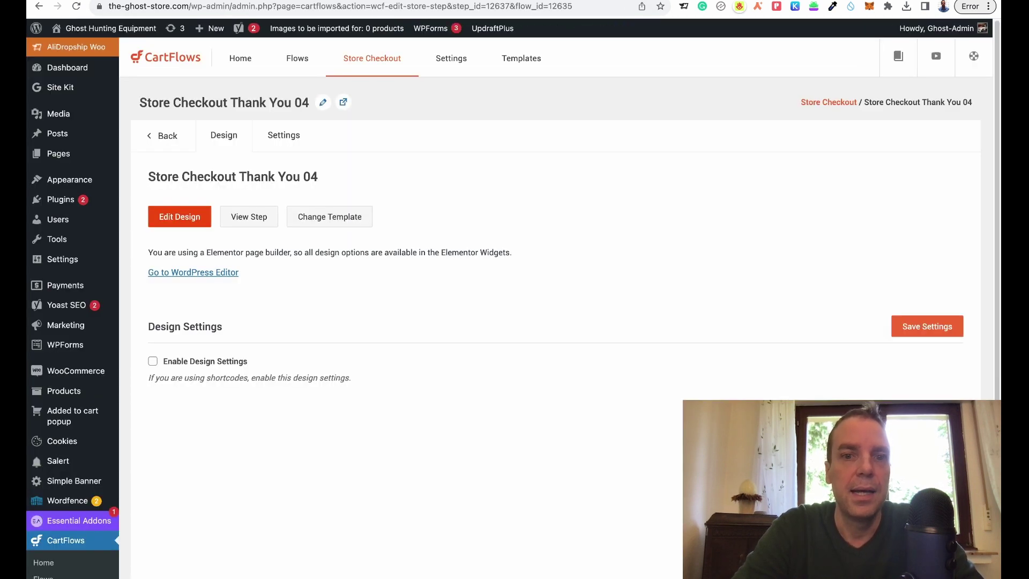
pyautogui.click(168, 137)
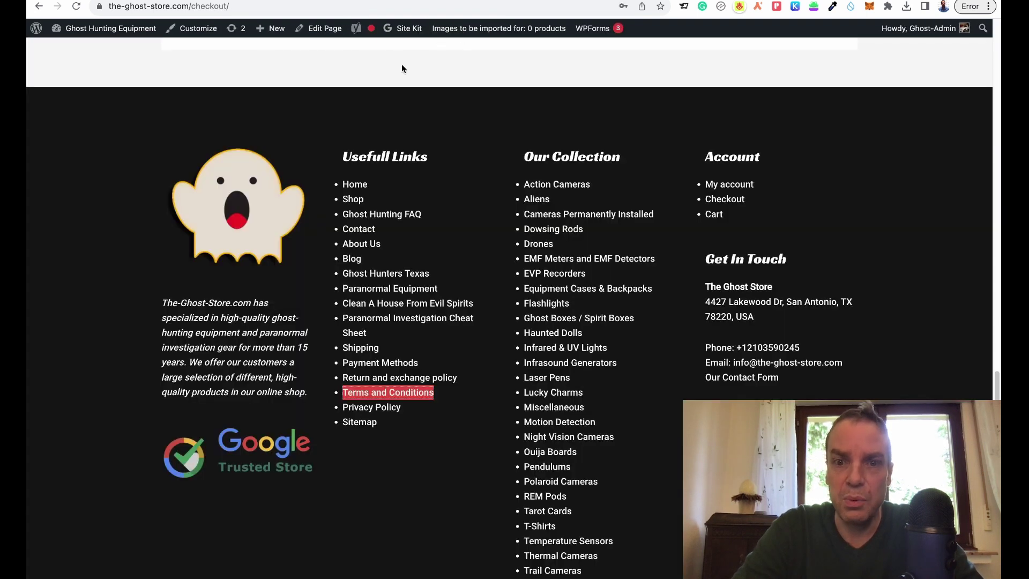
# Review the store's current default checkout page for comparison with the CartFlows design
pyautogui.scroll(20, 402, 68)
pyautogui.scroll(-1, 758, 243)
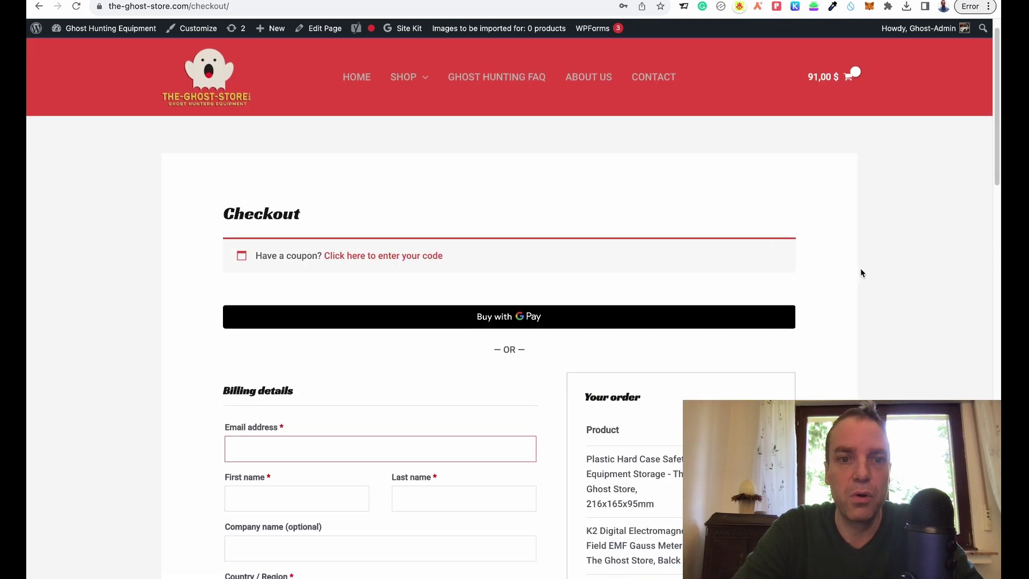
pyautogui.scroll(-1, 864, 271)
pyautogui.scroll(-1, 806, 250)
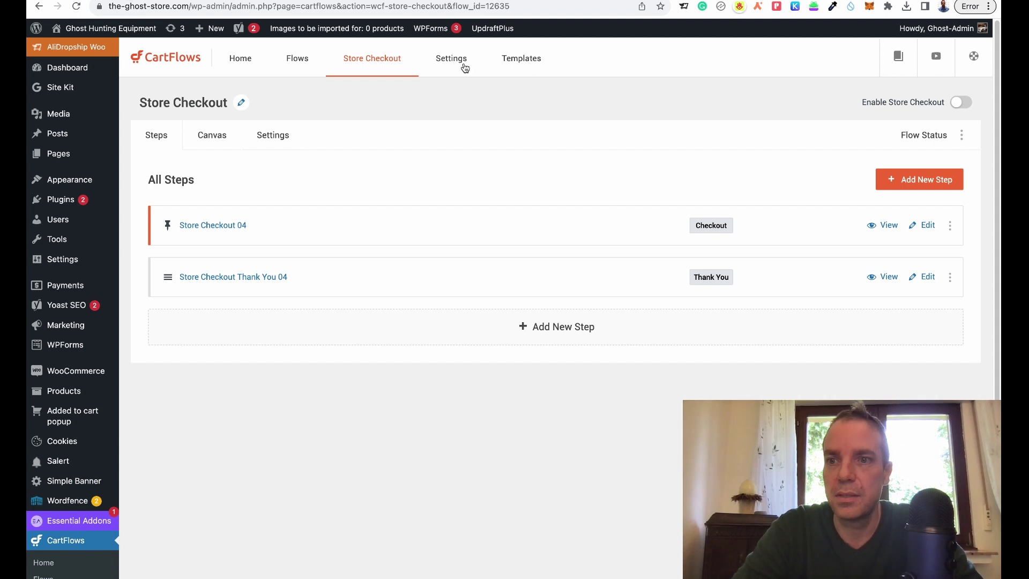
# Enable the store checkout in CartFlows and open the plugin's general settings
pyautogui.click(966, 104)
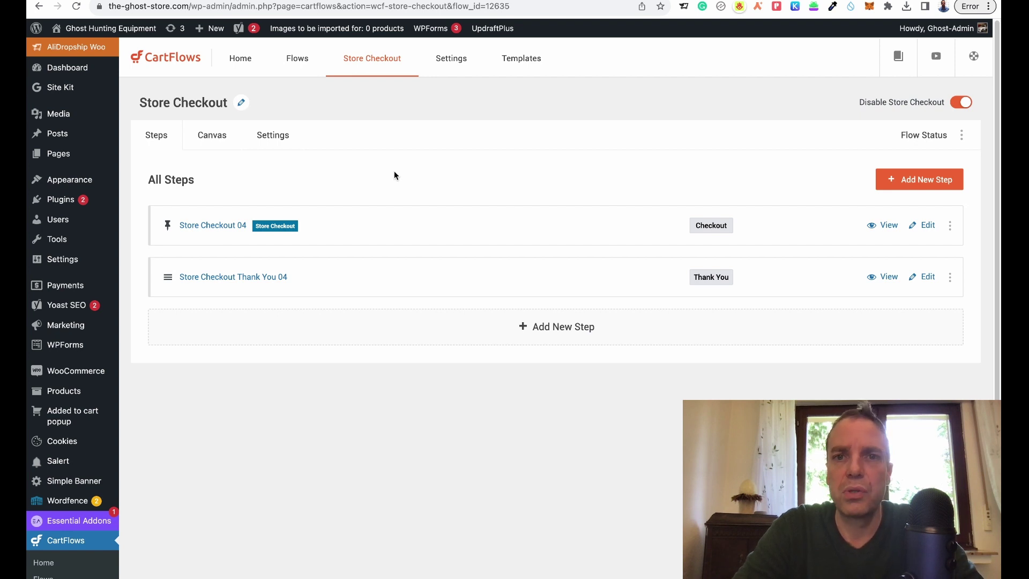
pyautogui.click(451, 67)
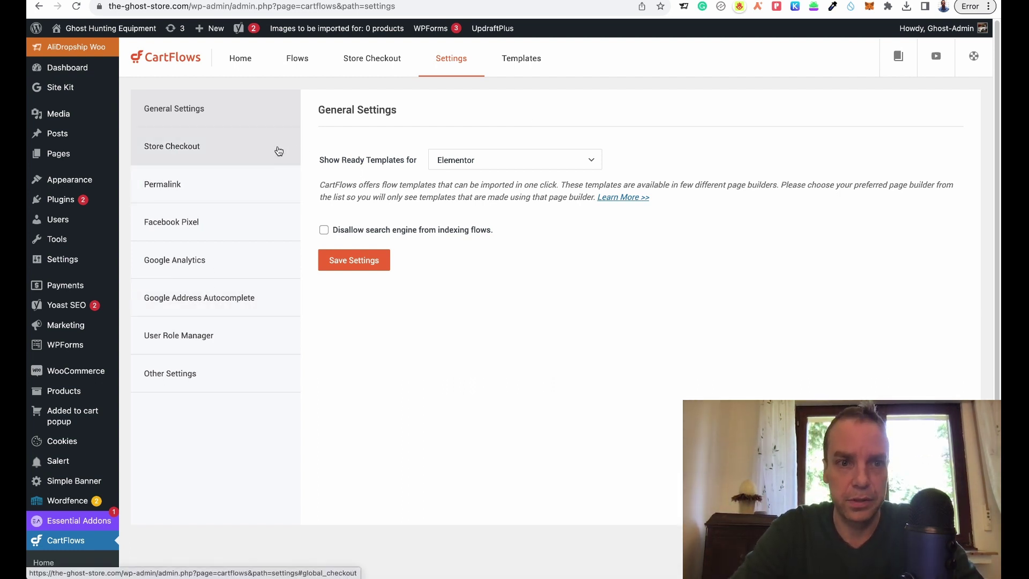
# Review the CartFlows permalink settings, other settings and flows list, and return to the plugin's home overview
pyautogui.click(233, 184)
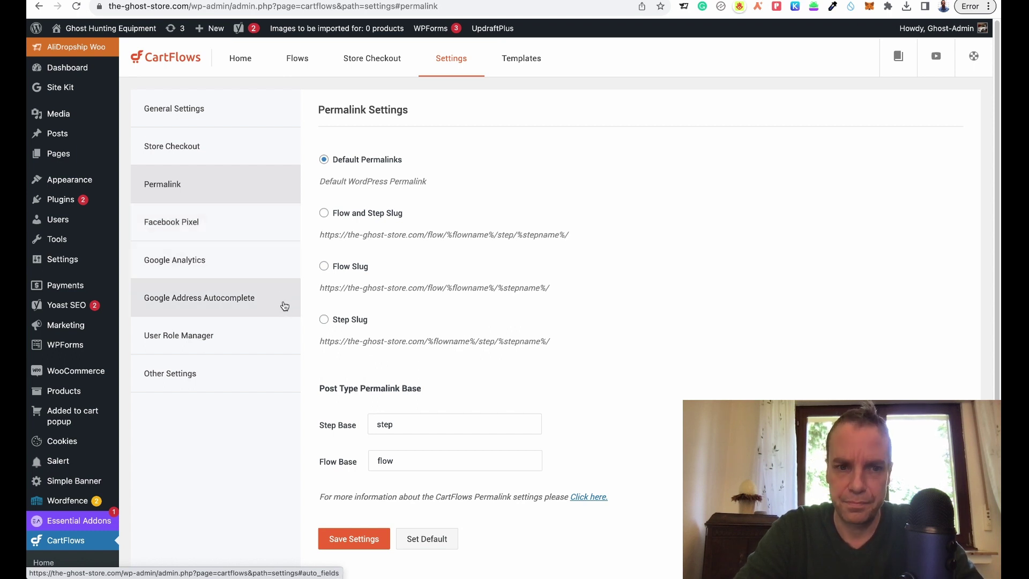
pyautogui.click(252, 382)
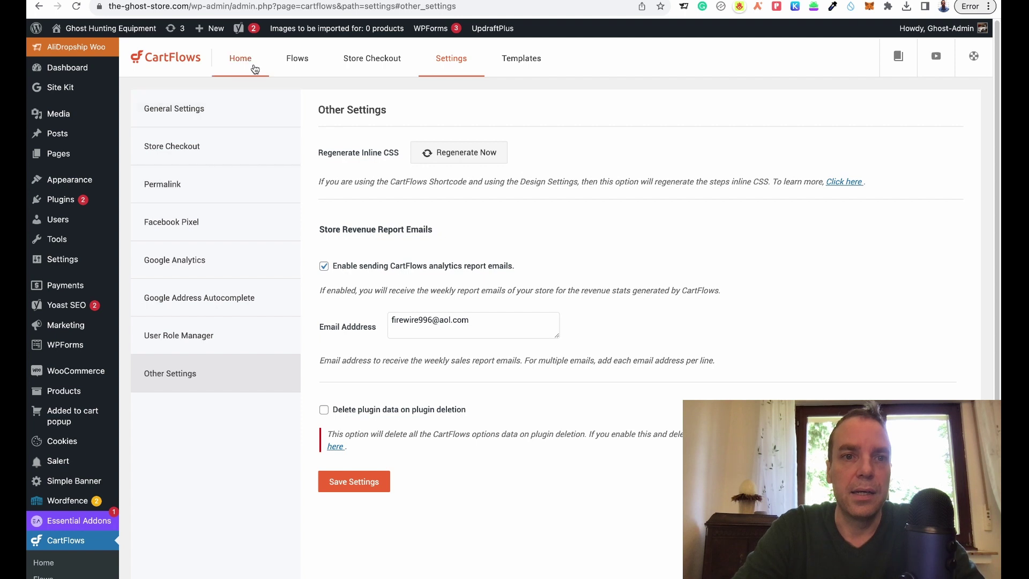
pyautogui.click(297, 61)
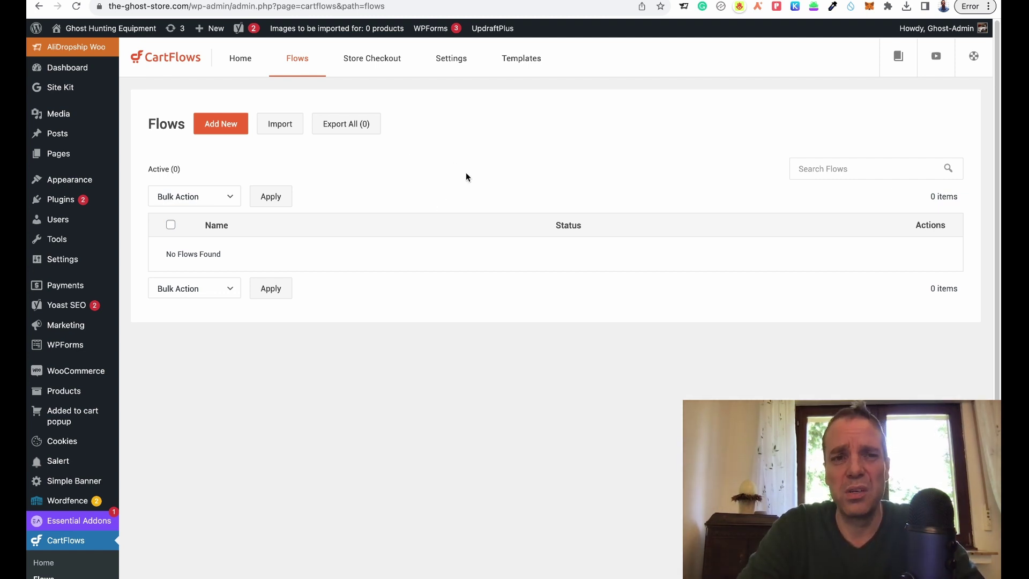
pyautogui.click(238, 60)
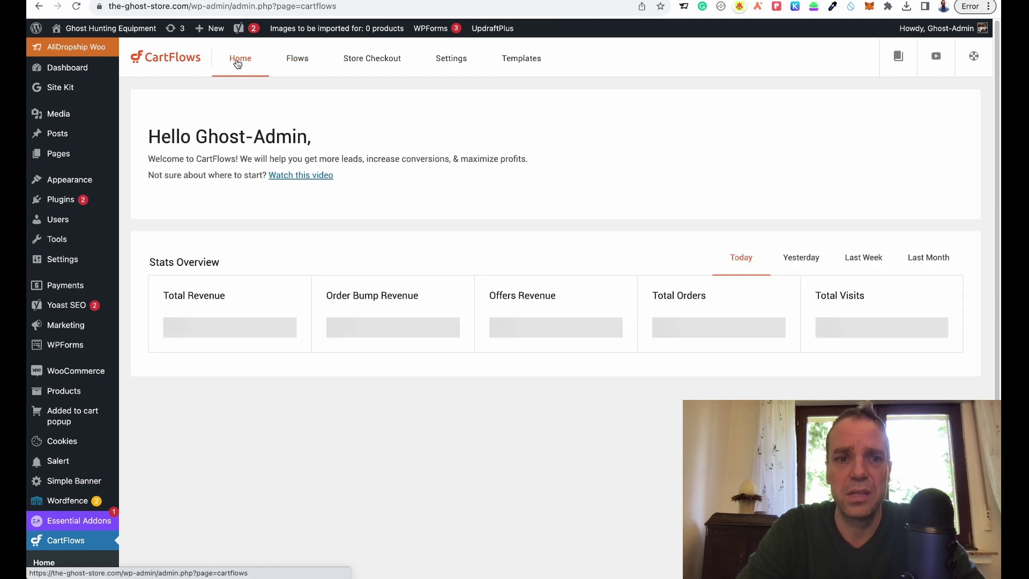
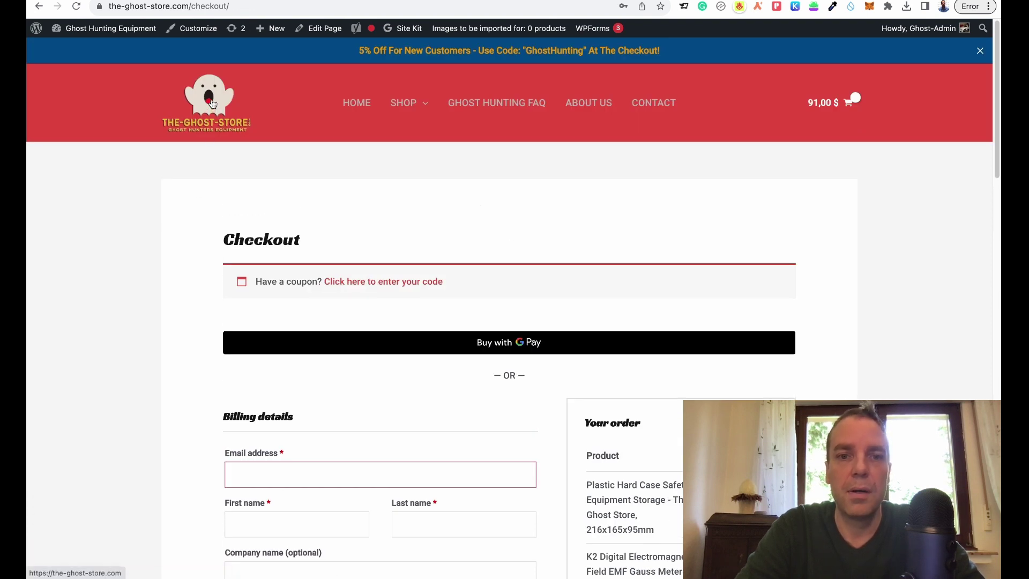
# Open the storefront's home page, look it over, and proceed from the shopping cart to the checkout page
pyautogui.click(213, 104)
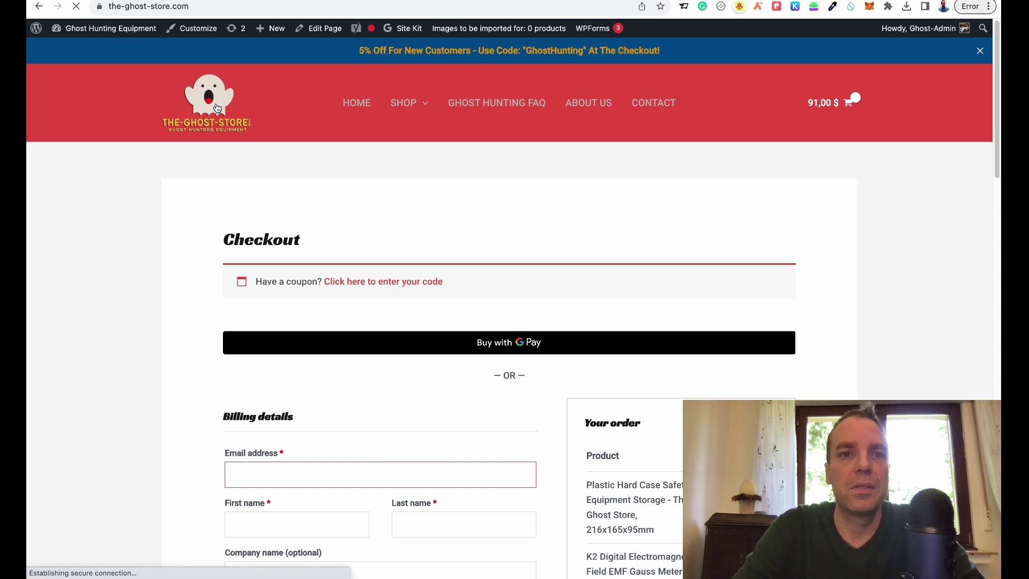
pyautogui.scroll(-14, 766, 160)
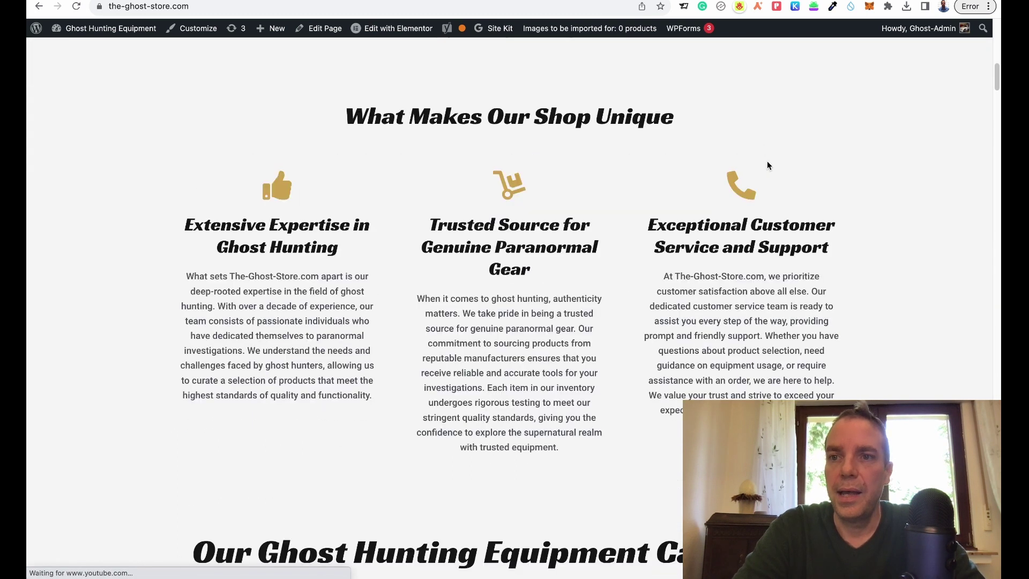
pyautogui.scroll(14, 767, 161)
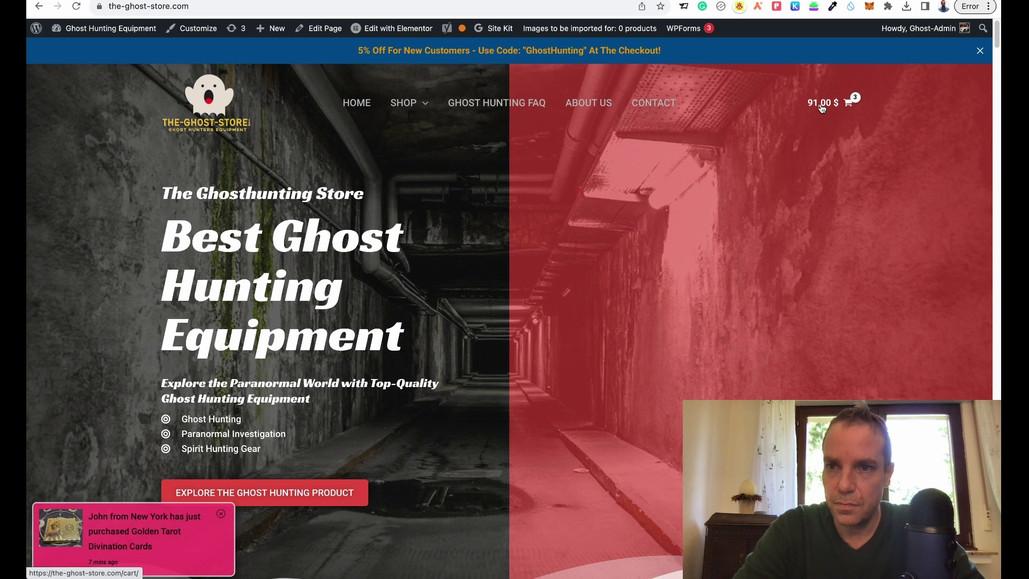
pyautogui.click(824, 108)
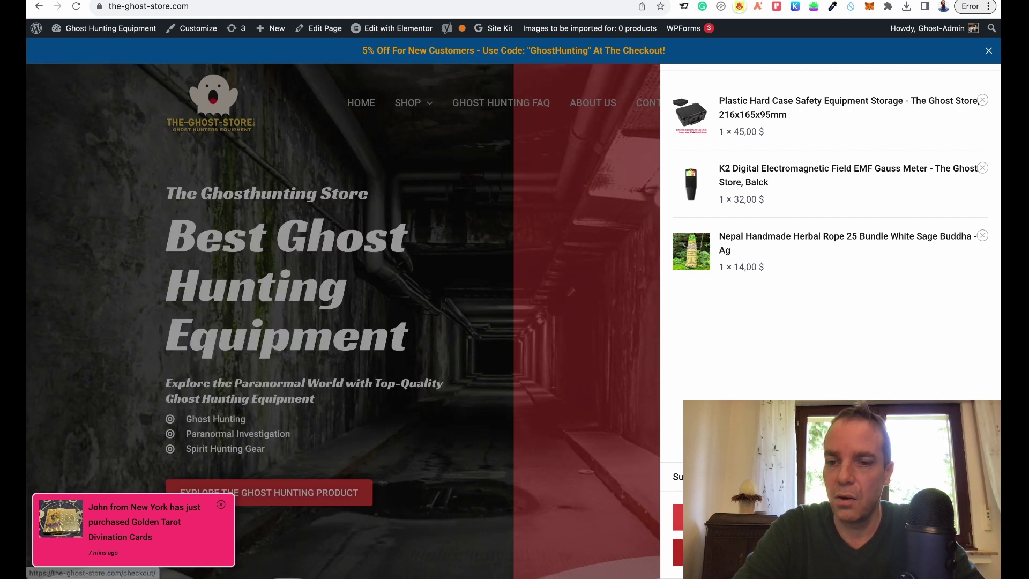
pyautogui.click(830, 552)
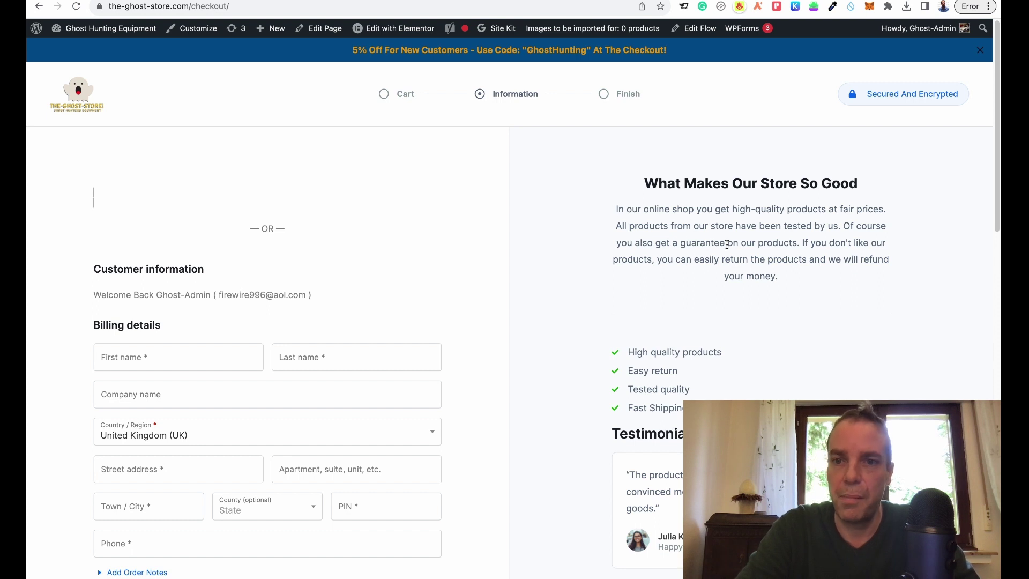
# Examine the live checkout page's billing form, order summary, testimonials, guarantee and payment section, and return to the CartFlows home overview
pyautogui.scroll(-4, 711, 243)
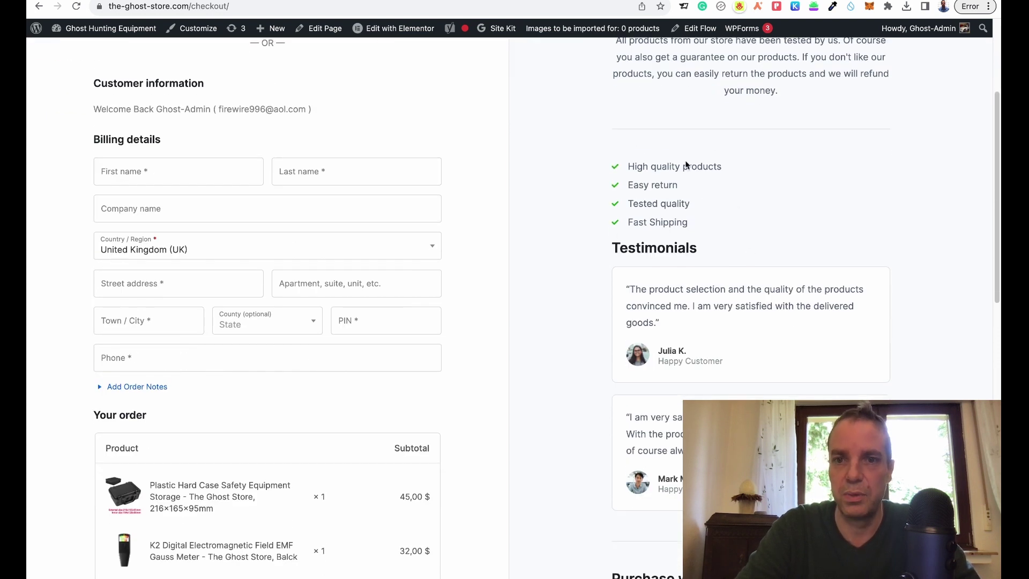
pyautogui.scroll(-4, 957, 182)
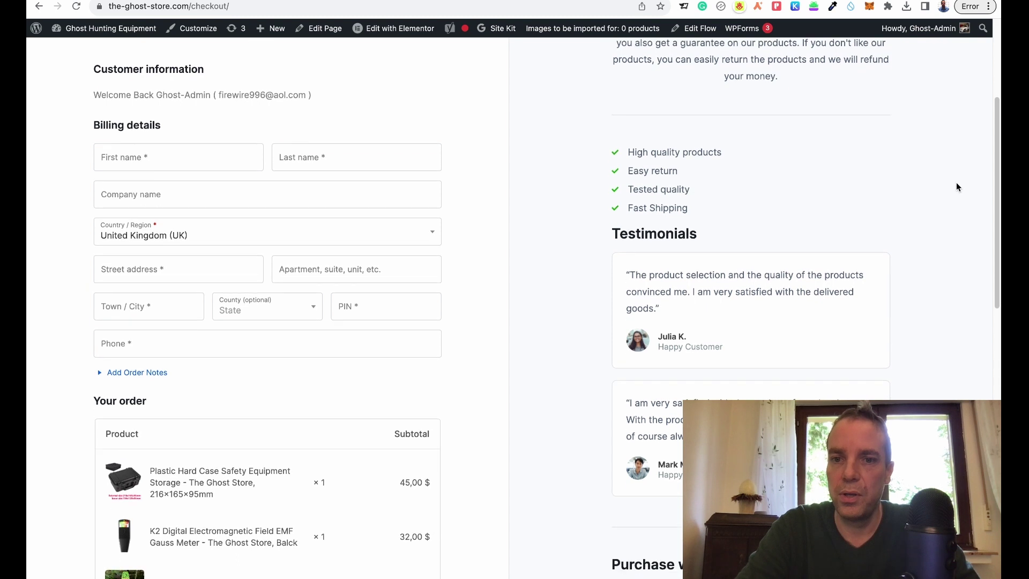
pyautogui.scroll(-2, 956, 186)
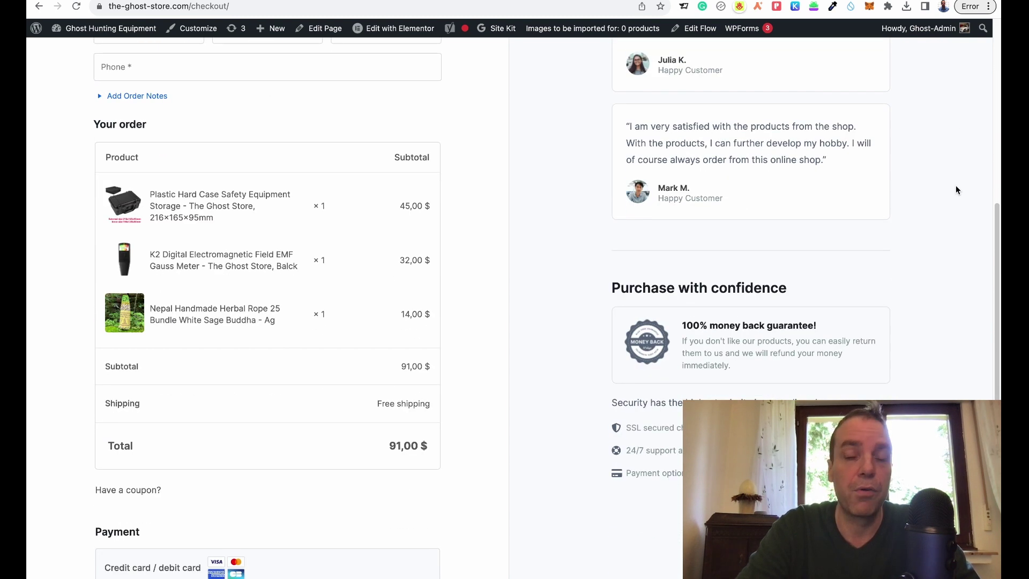
pyautogui.scroll(2, 941, 241)
pyautogui.scroll(-4, 941, 241)
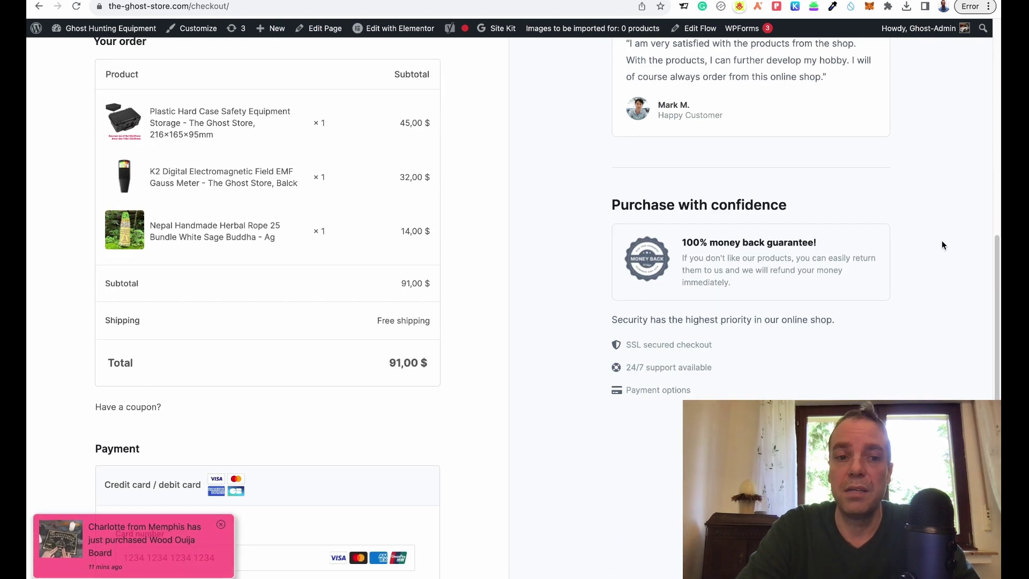
pyautogui.scroll(-2, 941, 240)
pyautogui.scroll(15, 958, 316)
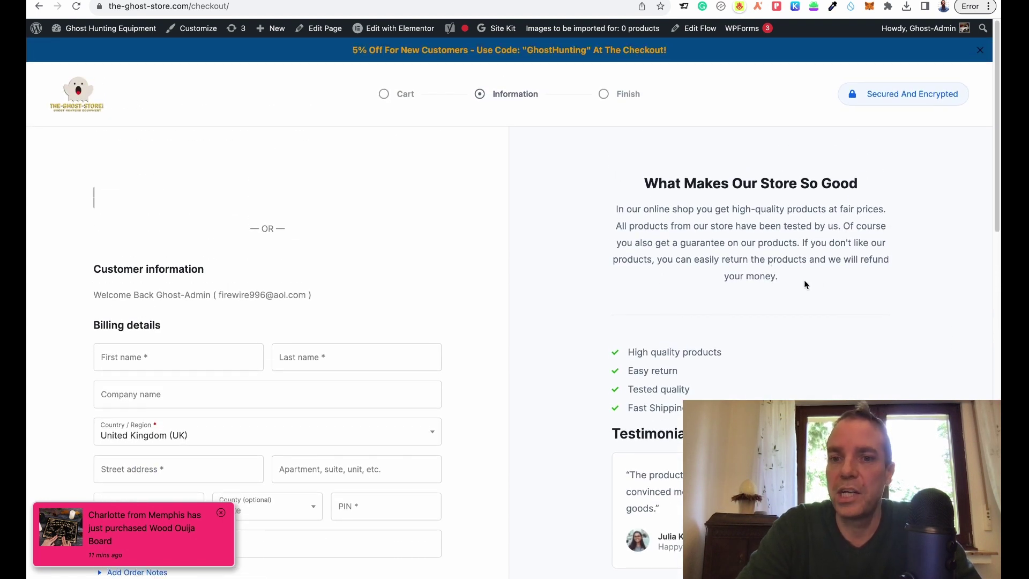
pyautogui.scroll(-6, 826, 270)
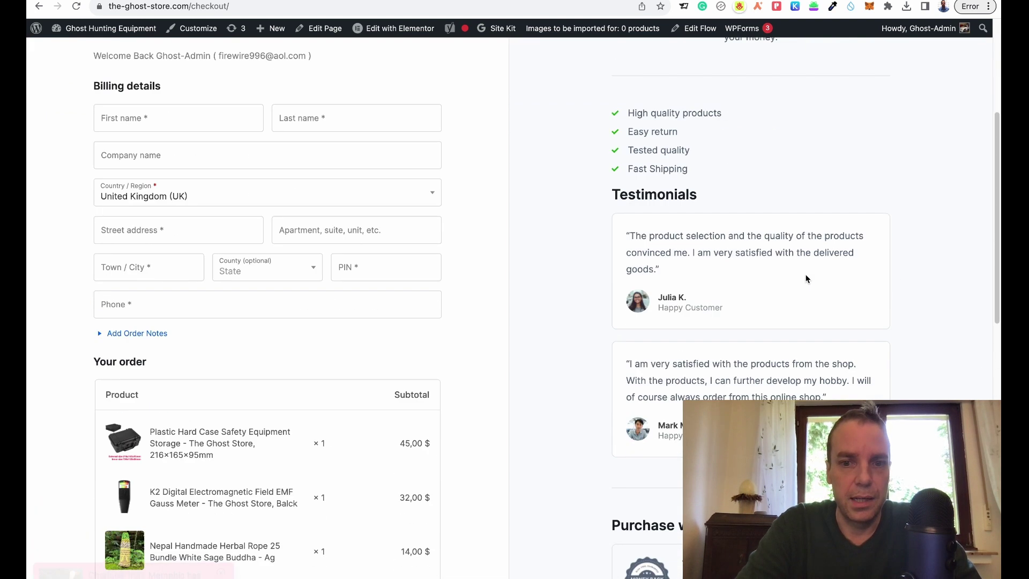
pyautogui.scroll(6, 816, 278)
pyautogui.scroll(-15, 815, 277)
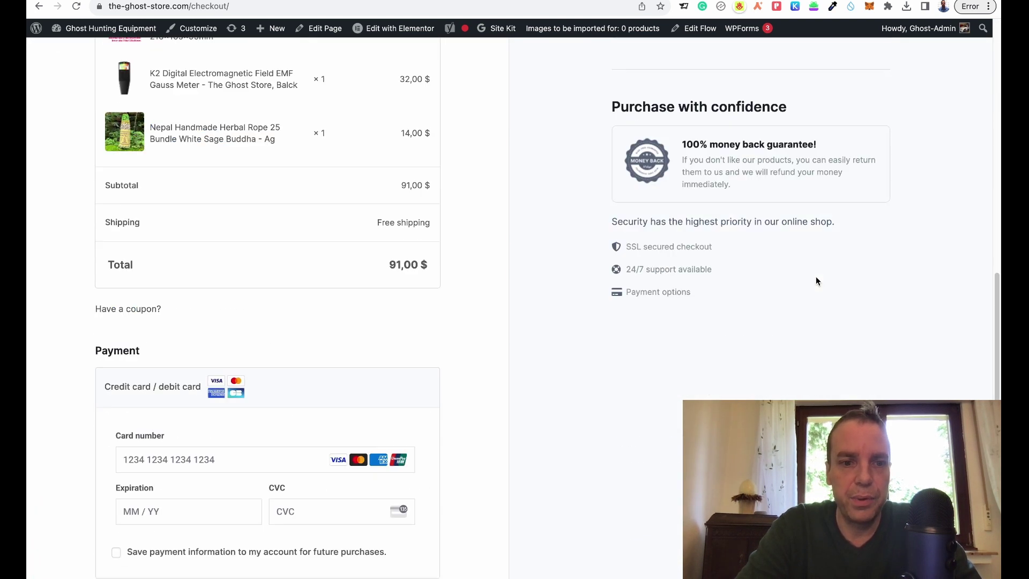
pyautogui.scroll(-4, 814, 241)
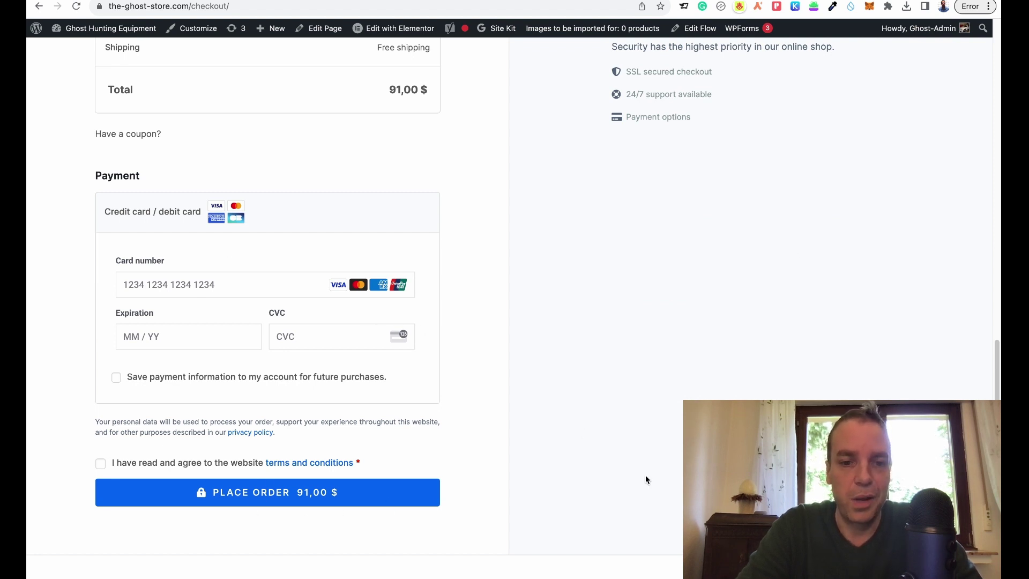
pyautogui.scroll(19, 648, 483)
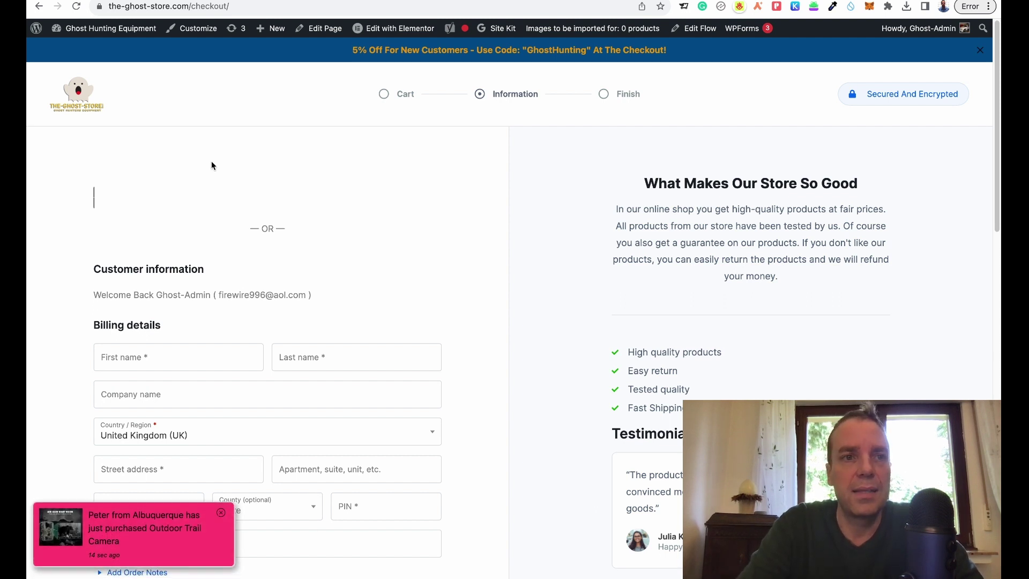
pyautogui.click(119, 4)
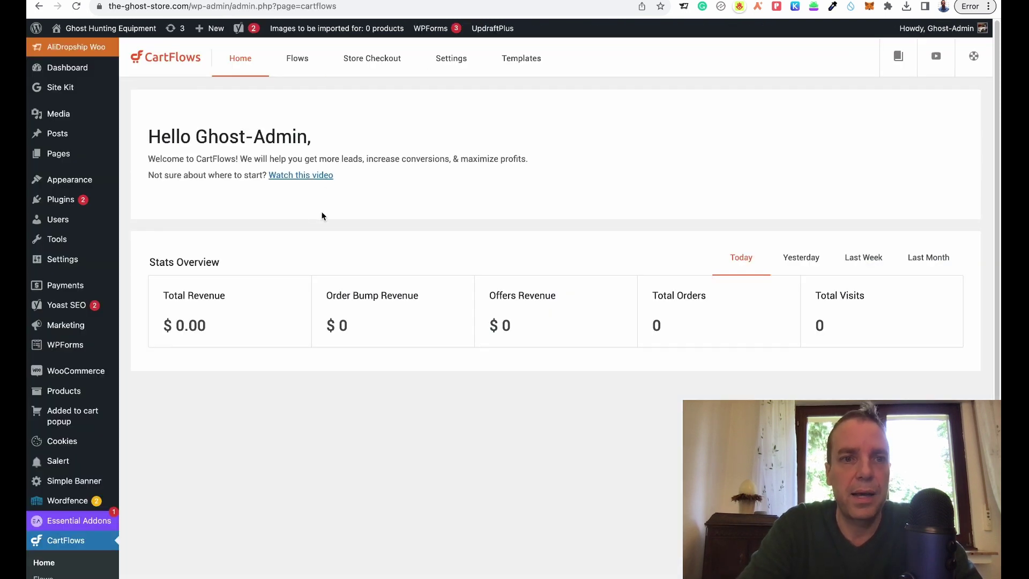